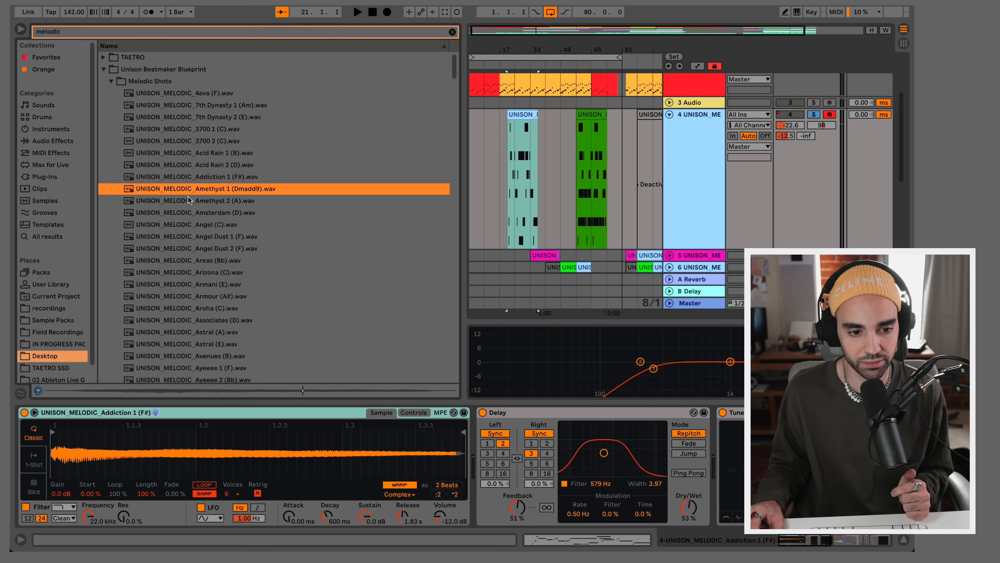
Step: Browse the Unison Beatmaker Blueprint melodic shots and audition several samples down the list
{"action": "key", "text": "Down"}
{"action": "key", "text": "Down"}
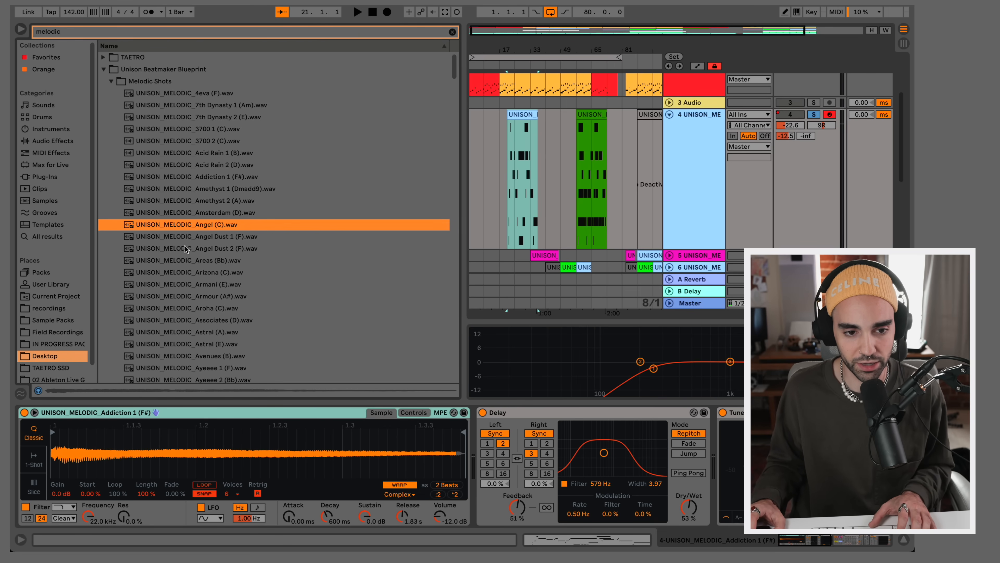
{"action": "scroll", "coordinate": [184, 237], "scroll_direction": "down", "scroll_amount": 10}
{"action": "scroll", "coordinate": [179, 229], "scroll_direction": "down", "scroll_amount": 20}
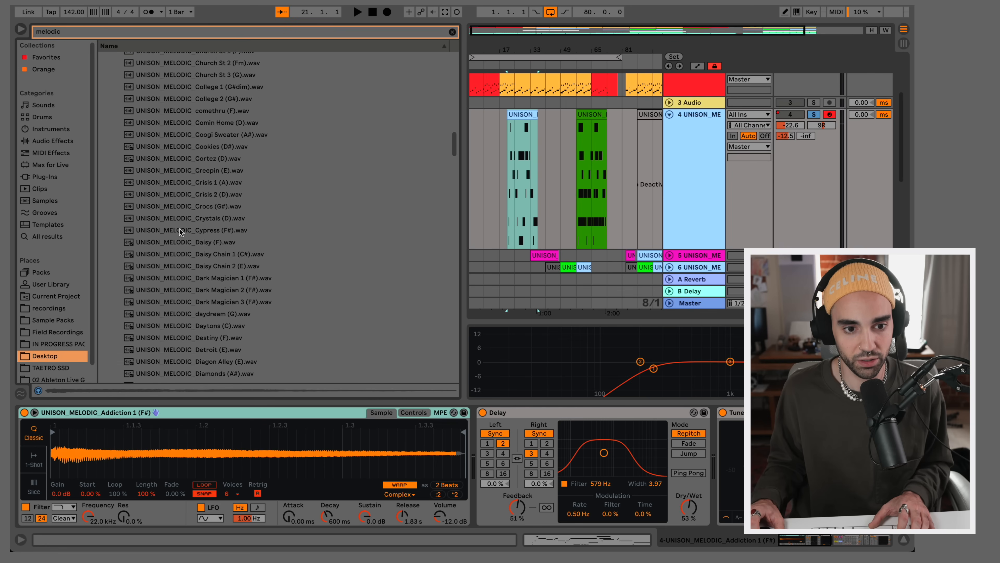
{"action": "scroll", "coordinate": [179, 229], "scroll_direction": "down", "scroll_amount": 20}
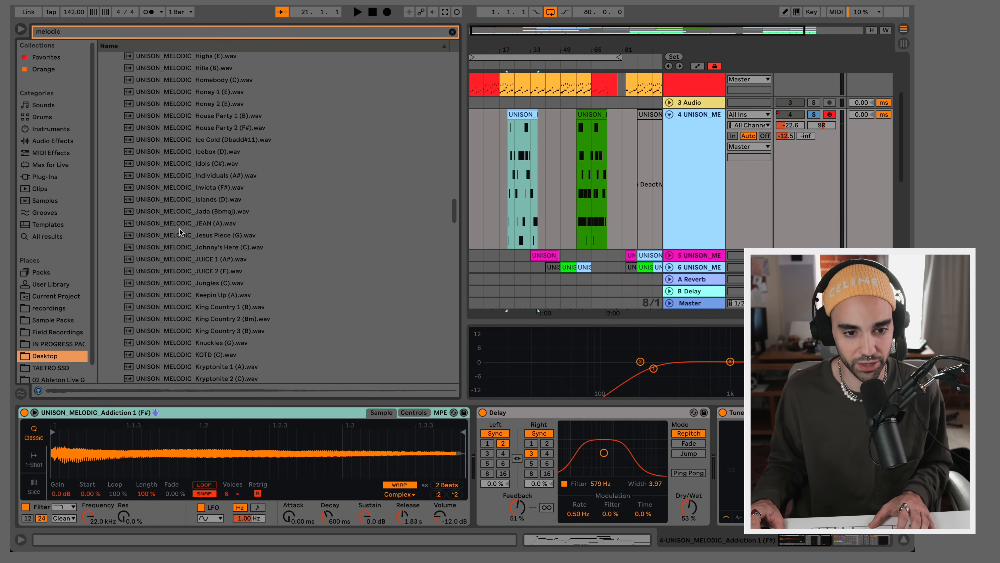
{"action": "left_click", "coordinate": [179, 229]}
{"action": "scroll", "coordinate": [179, 229], "scroll_direction": "down", "scroll_amount": 1}
{"action": "scroll", "coordinate": [179, 229], "scroll_direction": "down", "scroll_amount": 4}
{"action": "left_click", "coordinate": [180, 228]}
{"action": "scroll", "coordinate": [180, 229], "scroll_direction": "down", "scroll_amount": 2}
{"action": "left_click", "coordinate": [179, 229]}
{"action": "scroll", "coordinate": [179, 229], "scroll_direction": "down", "scroll_amount": 4}
{"action": "left_click", "coordinate": [180, 229]}
{"action": "scroll", "coordinate": [180, 229], "scroll_direction": "down", "scroll_amount": 4}
{"action": "left_click", "coordinate": [179, 229]}
{"action": "scroll", "coordinate": [180, 229], "scroll_direction": "down", "scroll_amount": 3}
{"action": "left_click", "coordinate": [180, 229]}
{"action": "scroll", "coordinate": [179, 229], "scroll_direction": "down", "scroll_amount": 2}
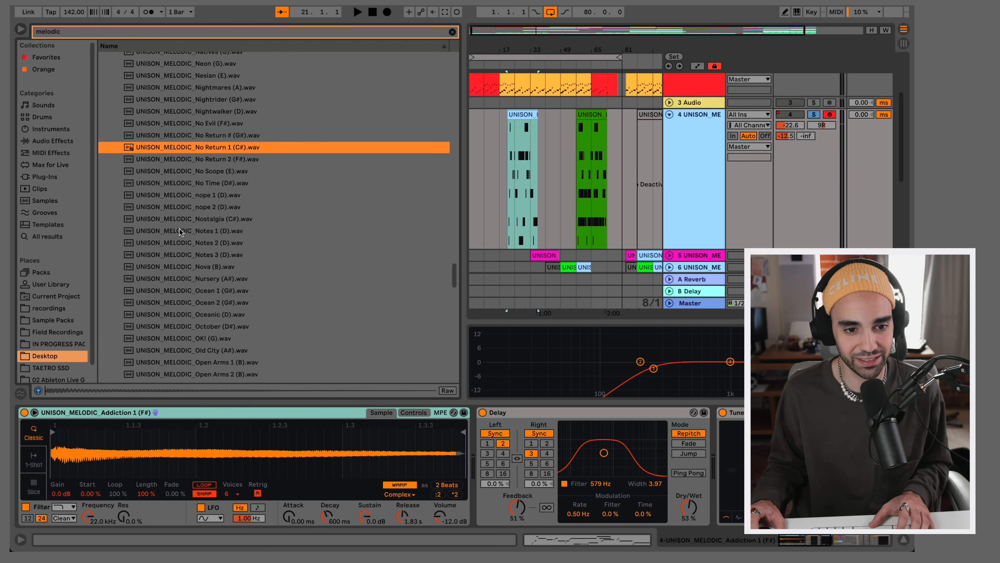
{"action": "scroll", "coordinate": [185, 236], "scroll_direction": "down", "scroll_amount": 15}
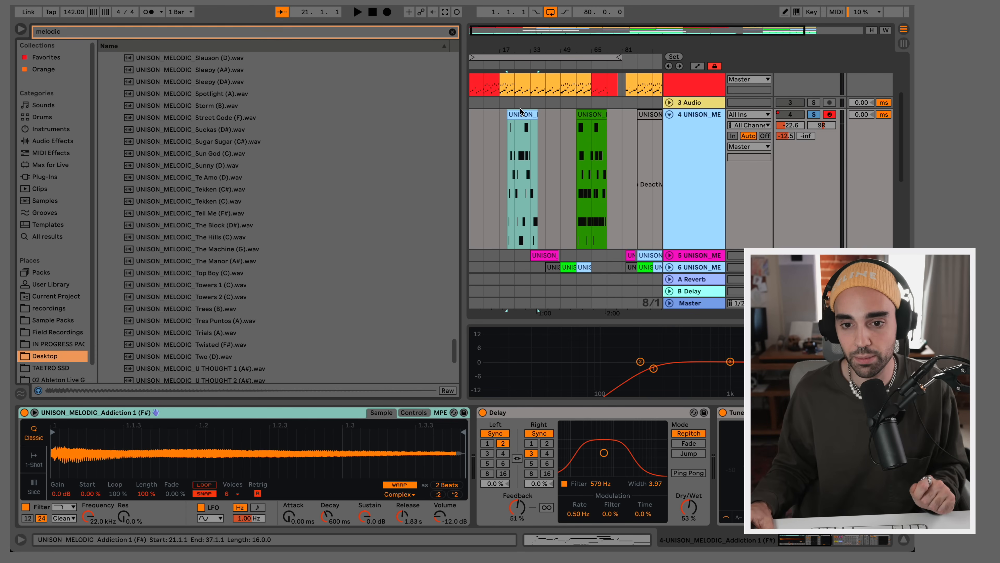
Step: Insert a new MIDI track below the Addiction 1 (F#) track and increase its height
{"action": "left_click", "coordinate": [21, 31]}
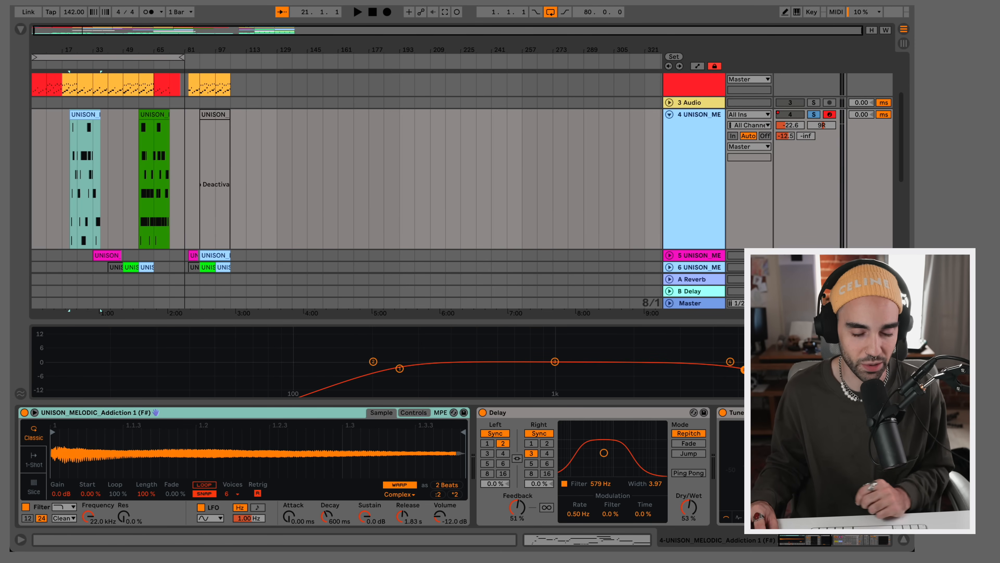
{"action": "key", "text": "z"}
{"action": "left_click_drag", "start_coordinate": [138, 50], "coordinate": [138, 42]}
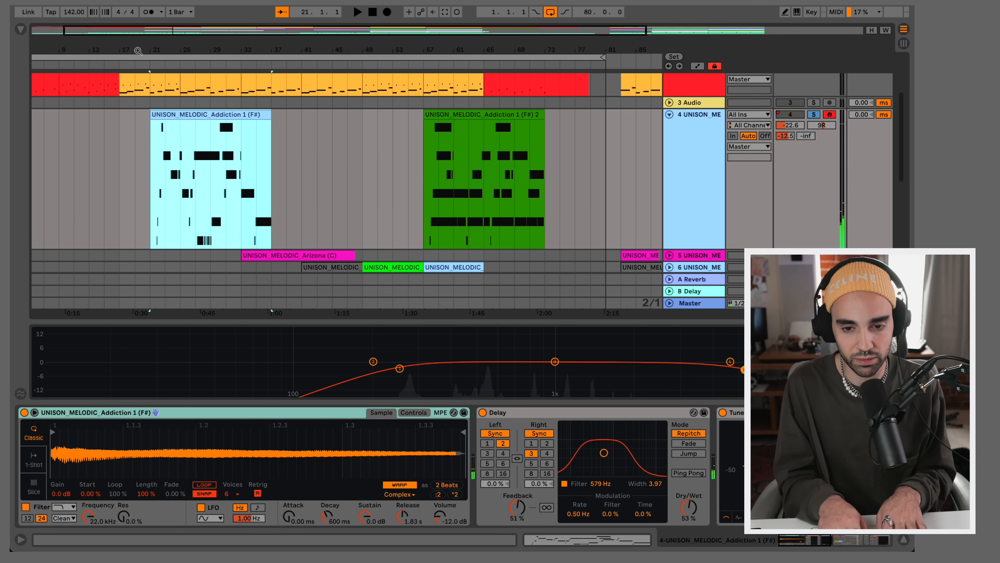
{"action": "left_click", "coordinate": [700, 176]}
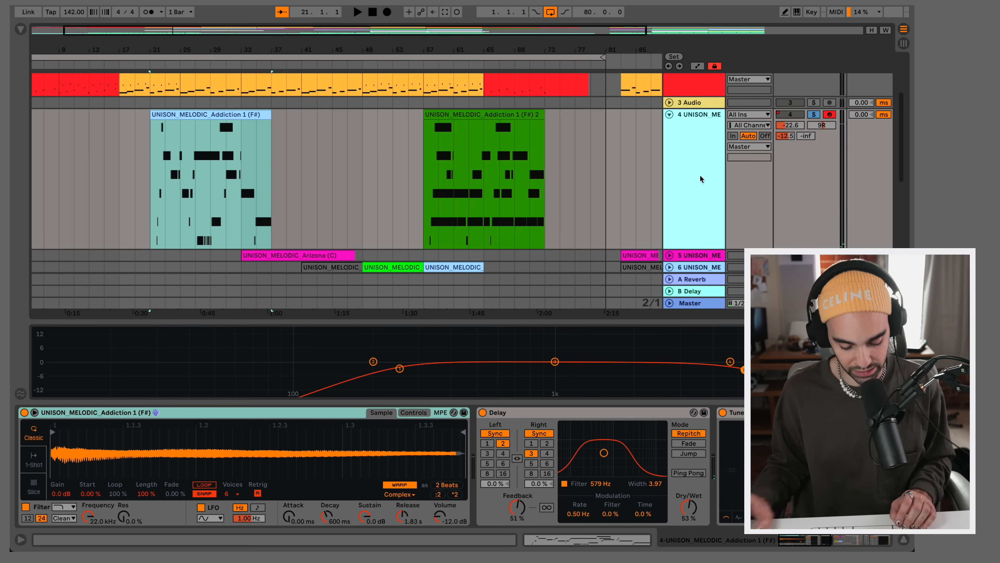
{"action": "key", "text": "ctrl+shift+t"}
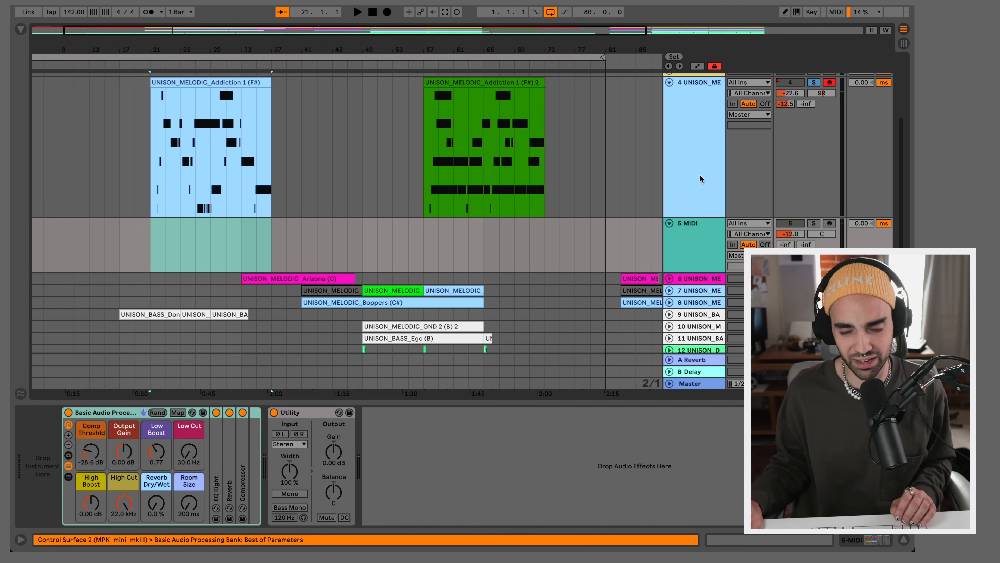
{"action": "left_click_drag", "start_coordinate": [691, 272], "coordinate": [691, 305]}
Step: Load an empty Simpler instrument onto the new MIDI track
{"action": "key", "text": "ctrl+f"}
{"action": "left_click", "coordinate": [674, 258]}
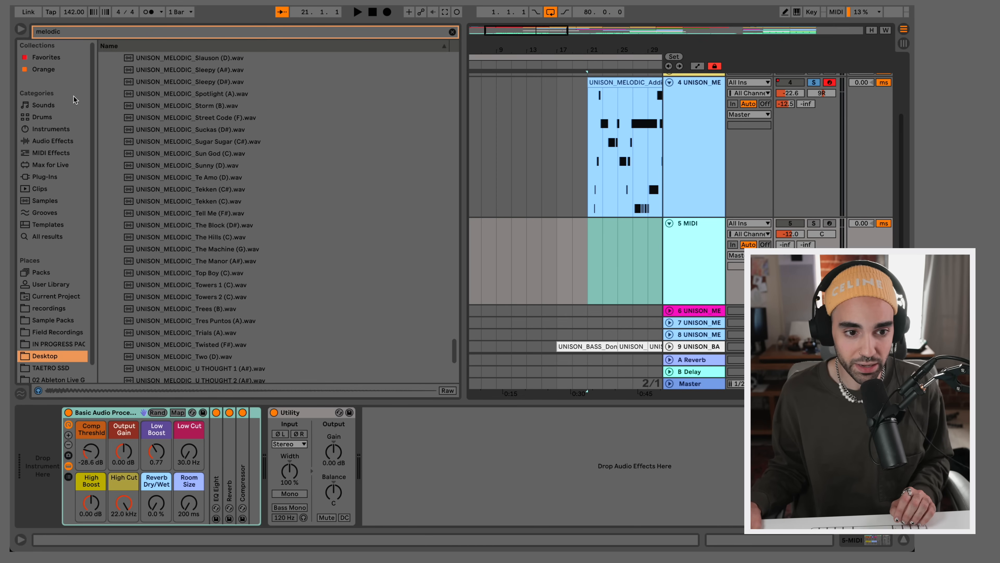
{"action": "left_click", "coordinate": [50, 130]}
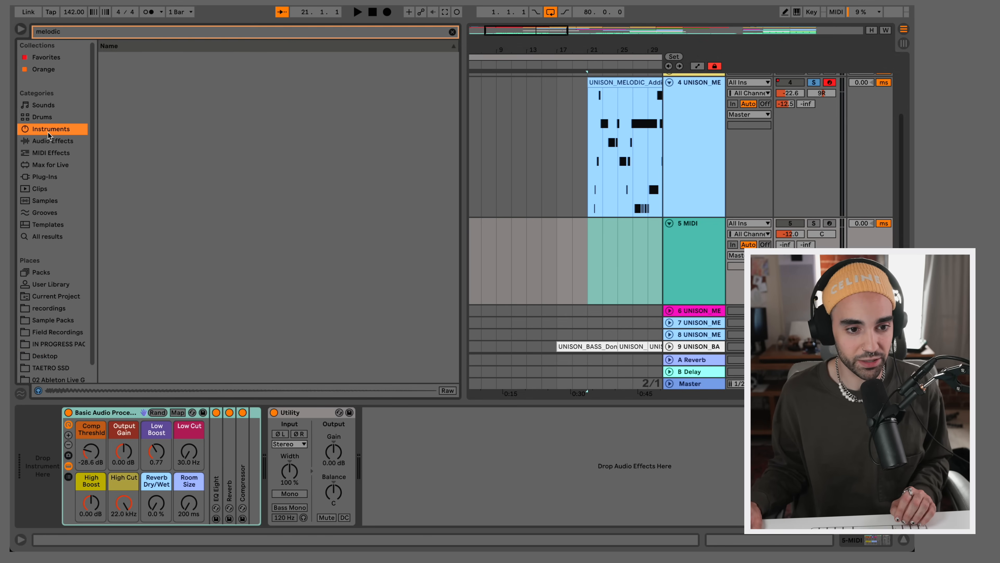
{"action": "left_click", "coordinate": [452, 32]}
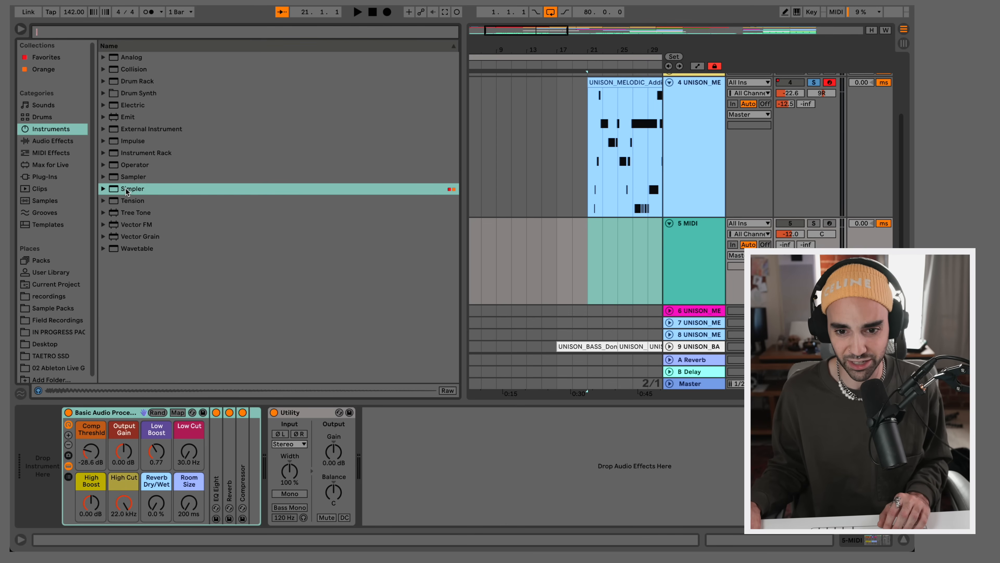
{"action": "left_click_drag", "start_coordinate": [126, 189], "coordinate": [150, 190]}
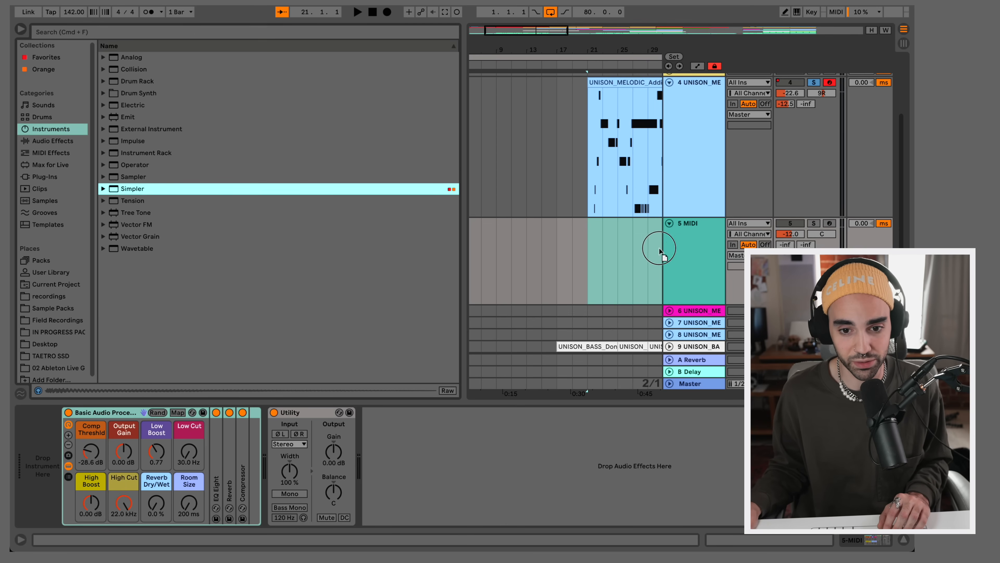
{"action": "left_click_drag", "start_coordinate": [622, 266], "coordinate": [624, 262]}
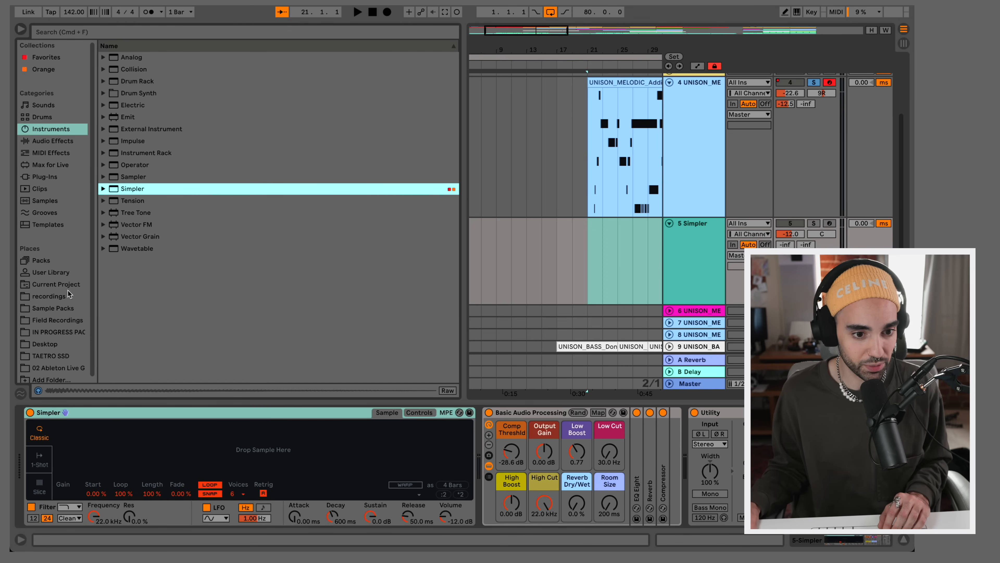
Step: Load UNISON_MELODIC_badnew$ 2 (B).wav into Simpler and set its release to 4.37 s
{"action": "left_click", "coordinate": [43, 343]}
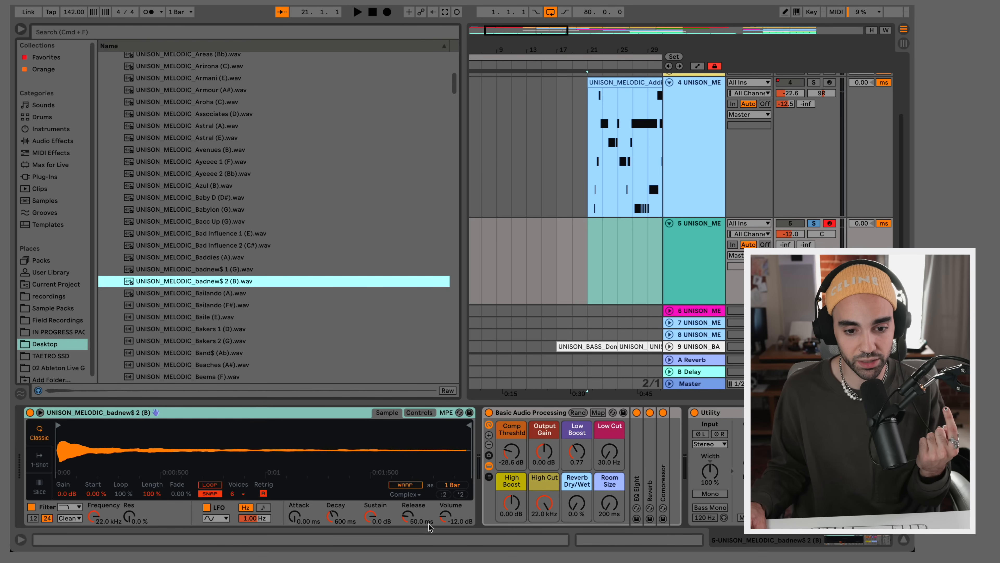
{"action": "left_click_drag", "start_coordinate": [430, 527], "coordinate": [408, 513]}
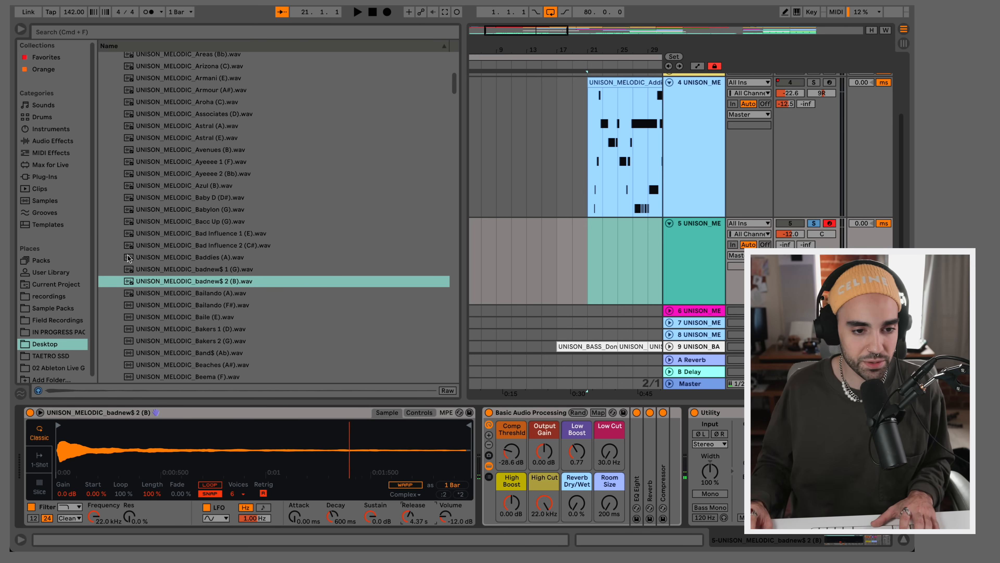
Step: Add the Tuner audio effect directly after Simpler on the badnew$ 2 (B) track
{"action": "left_click", "coordinate": [70, 143]}
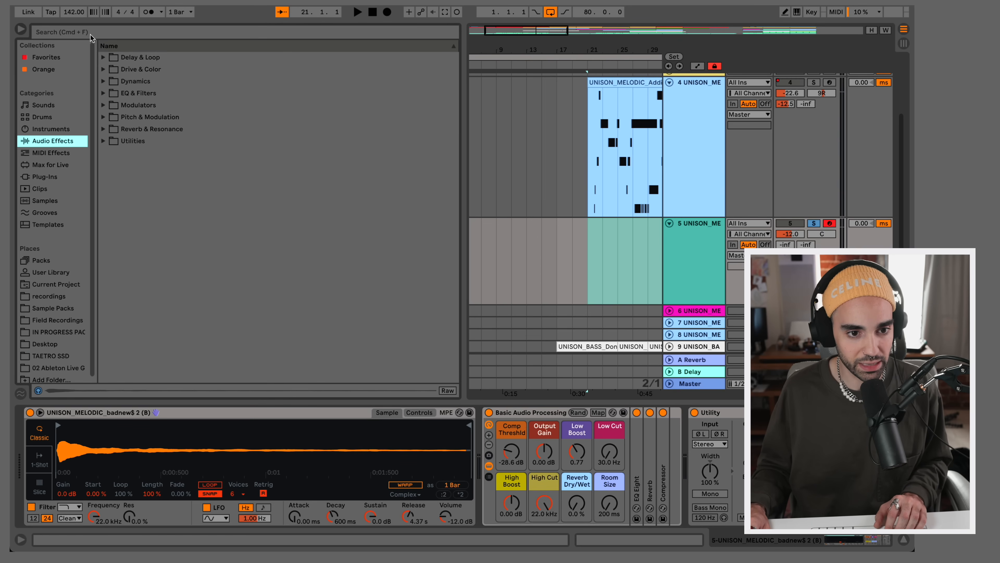
{"action": "left_click", "coordinate": [103, 142]}
{"action": "left_click", "coordinate": [128, 203]}
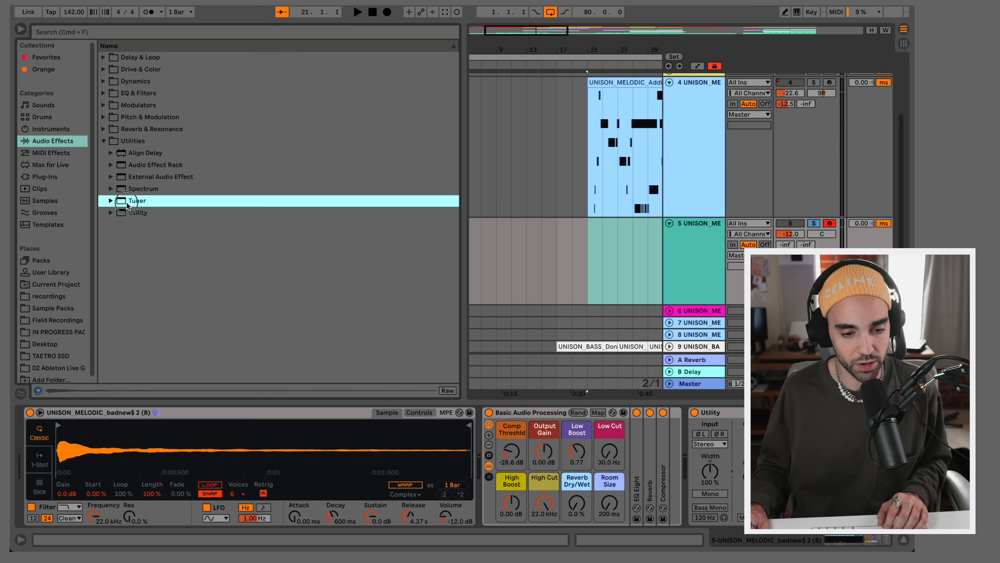
{"action": "left_click_drag", "start_coordinate": [459, 449], "coordinate": [478, 449]}
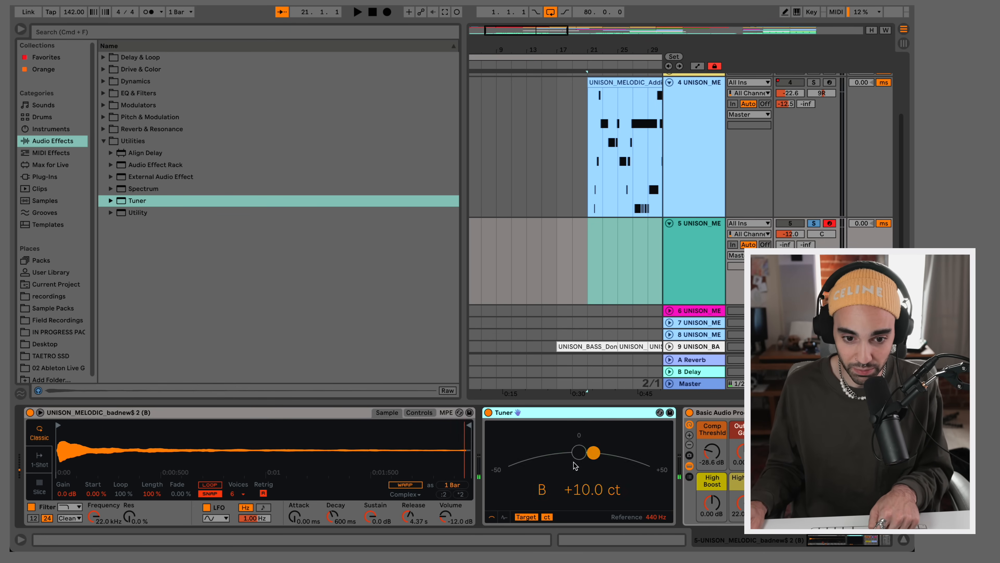
Step: Transpose the badnew$ 2 (B) sample up by 1 st in Simpler
{"action": "left_click", "coordinate": [419, 413]}
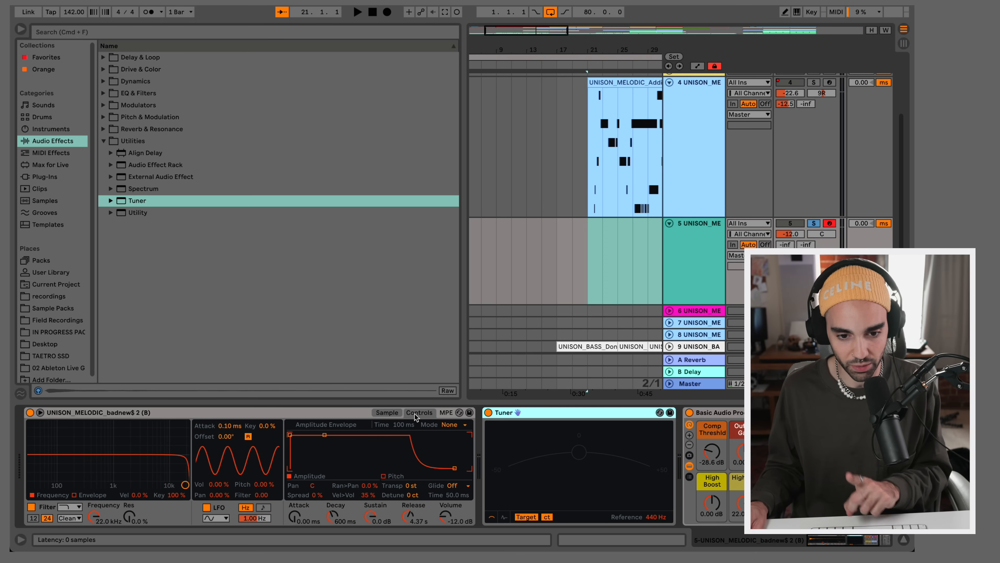
{"action": "left_click", "coordinate": [409, 488]}
{"action": "key", "text": "Down"}
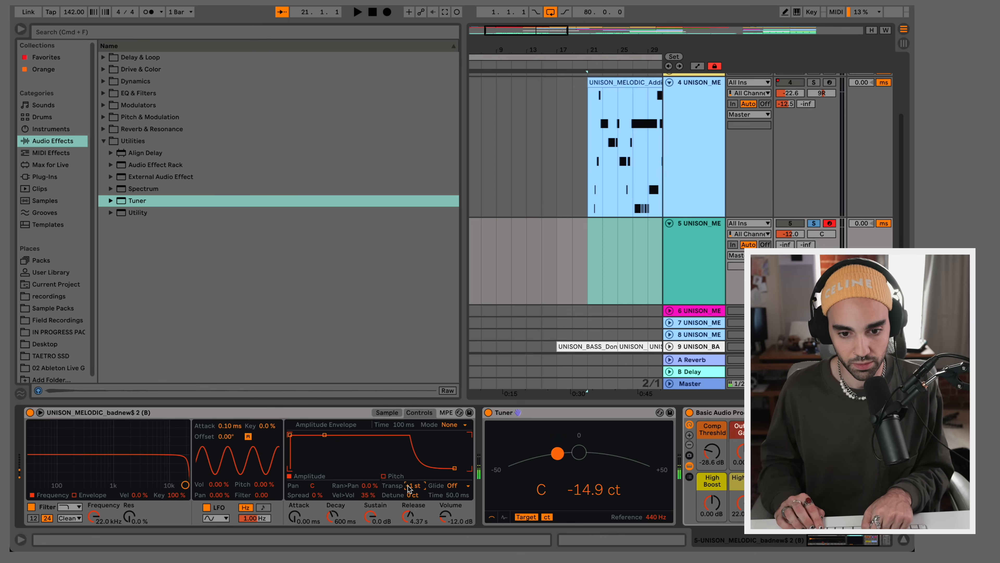
{"action": "key", "text": "Up"}
{"action": "key", "text": "Up"}
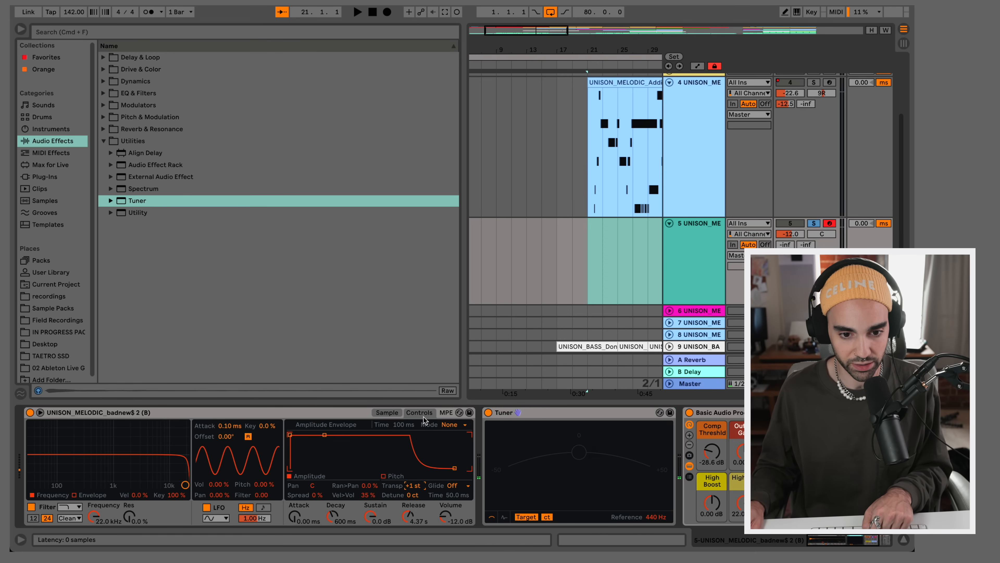
{"action": "left_click", "coordinate": [411, 488]}
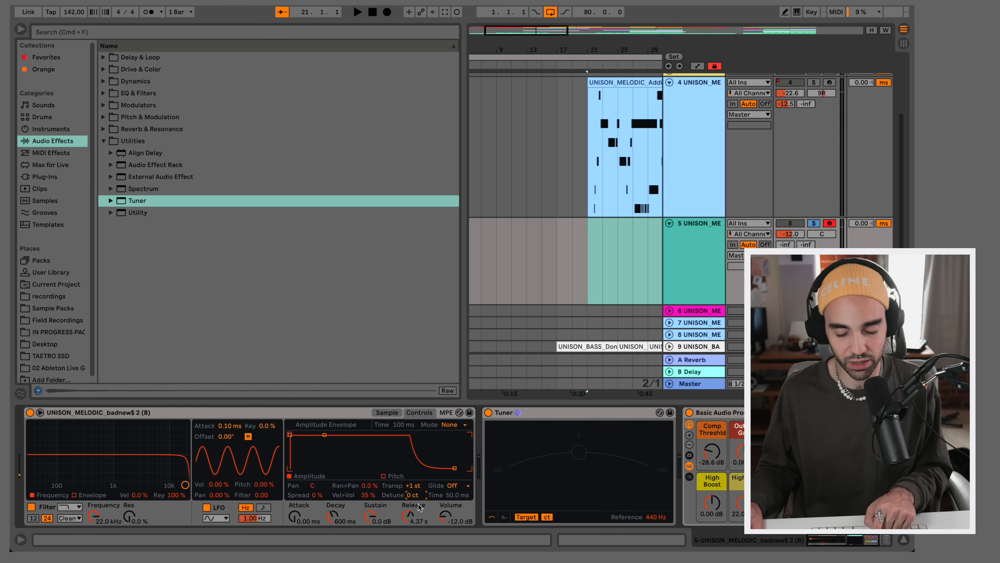
Step: Try the badnew$ 2 (B) sample reversed with a 7.82 ms attack, and reverse it back
{"action": "left_click", "coordinate": [387, 412]}
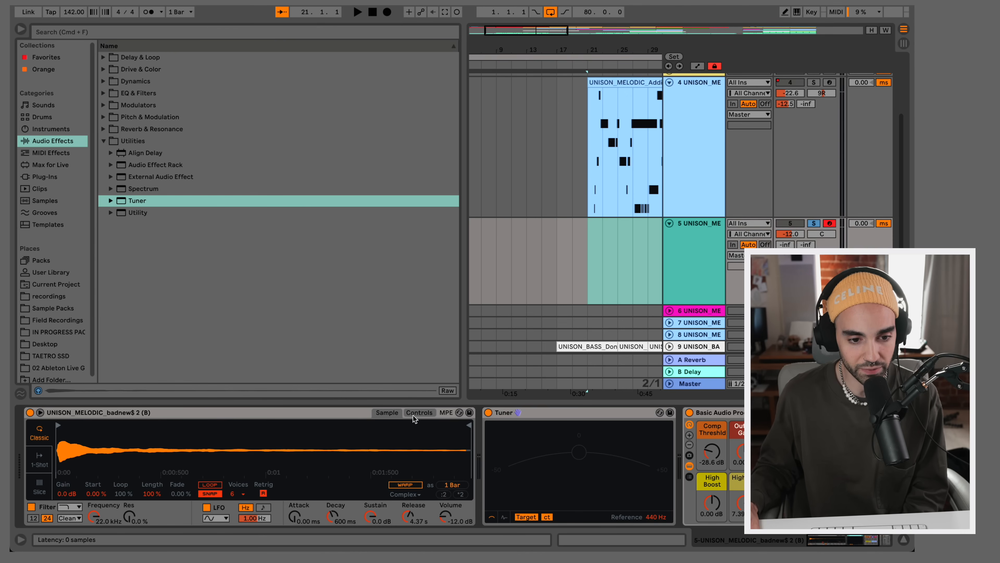
{"action": "right_click", "coordinate": [234, 457]}
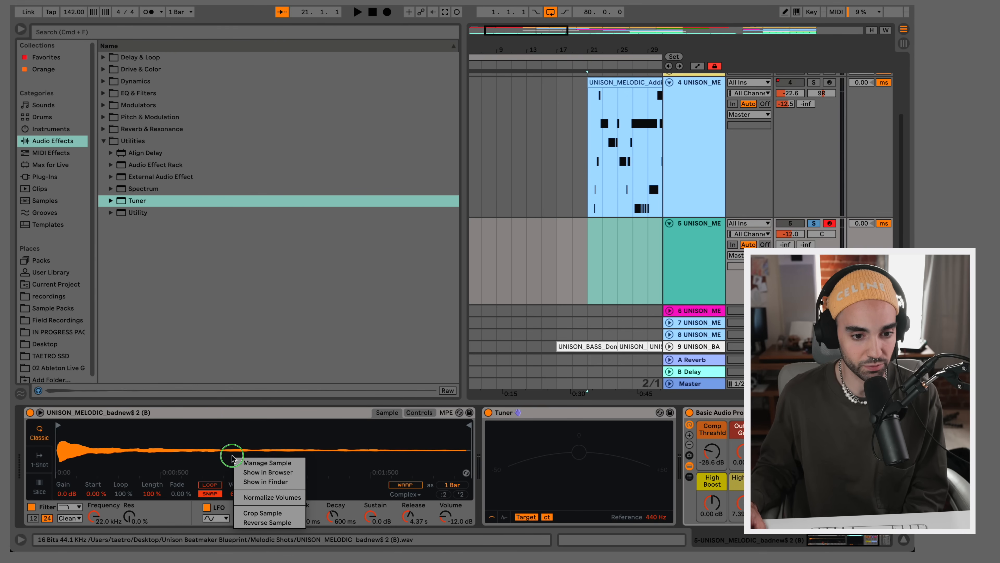
{"action": "left_click", "coordinate": [267, 522]}
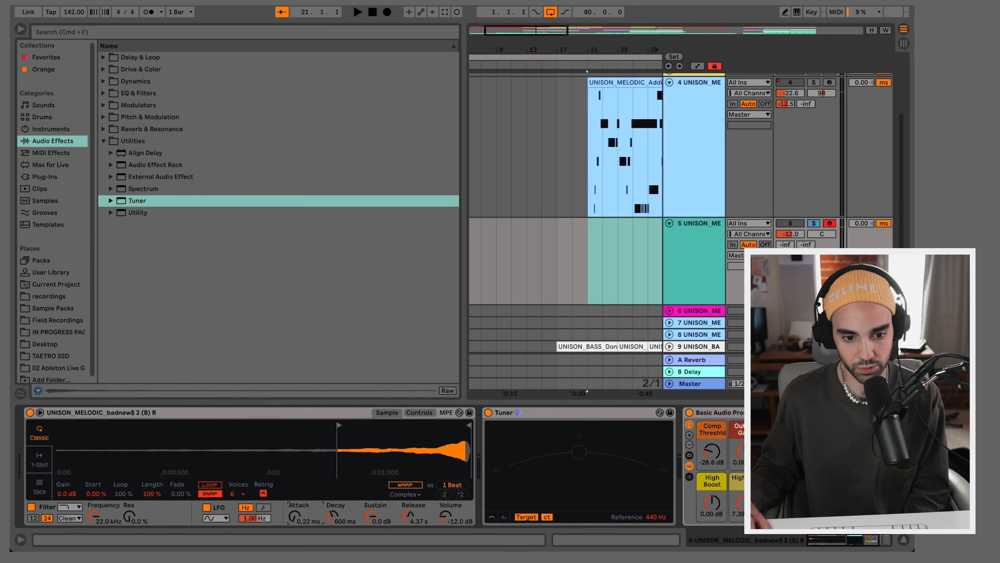
{"action": "left_click_drag", "start_coordinate": [293, 516], "coordinate": [293, 513]}
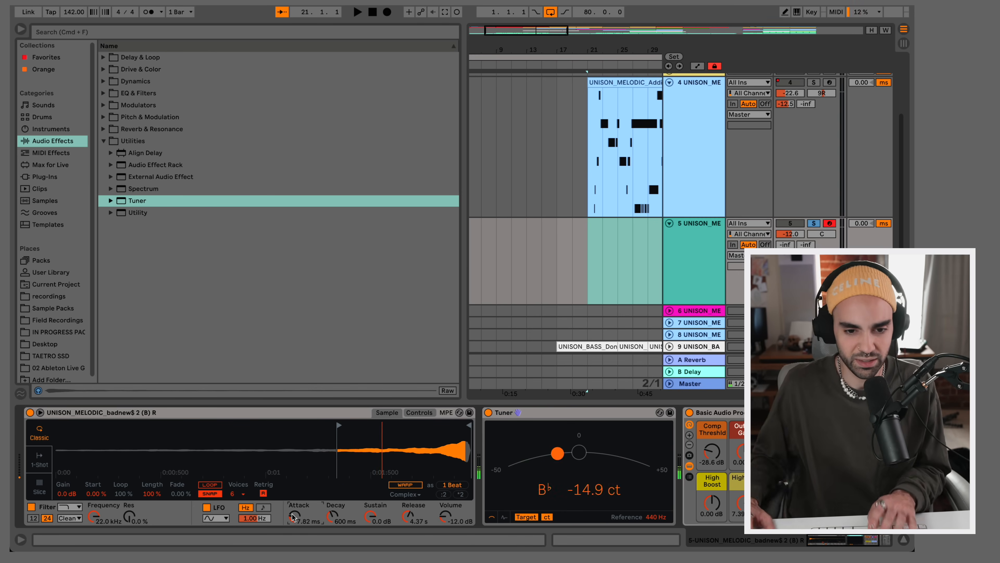
{"action": "right_click", "coordinate": [348, 427]}
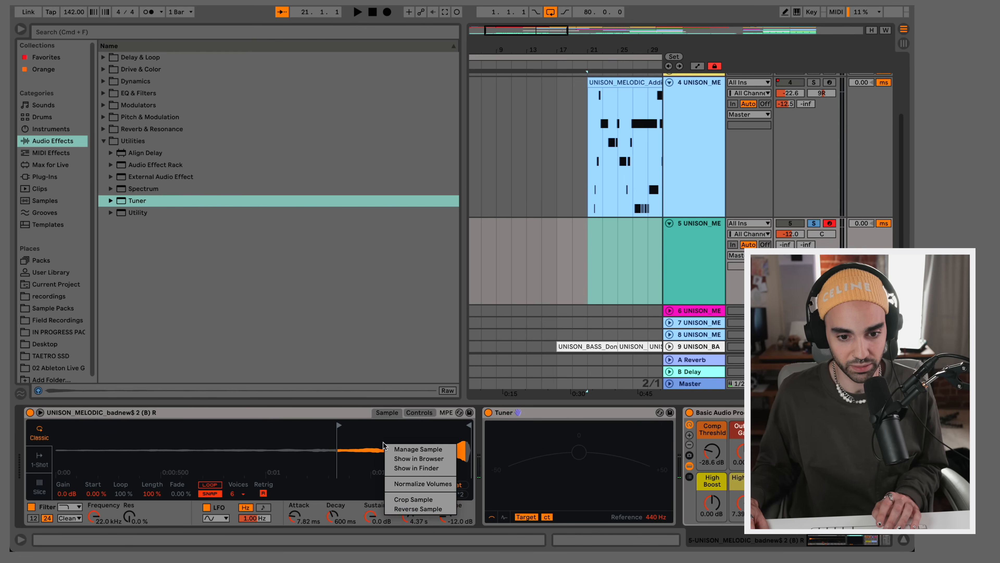
{"action": "left_click", "coordinate": [406, 513]}
Step: Shape Simpler's sound with filter frequency 4.14 kHz, resonance 44 %, decay 1.00 ms and sustain -20 dB, and shorten the envelope's attack
{"action": "left_click", "coordinate": [420, 412]}
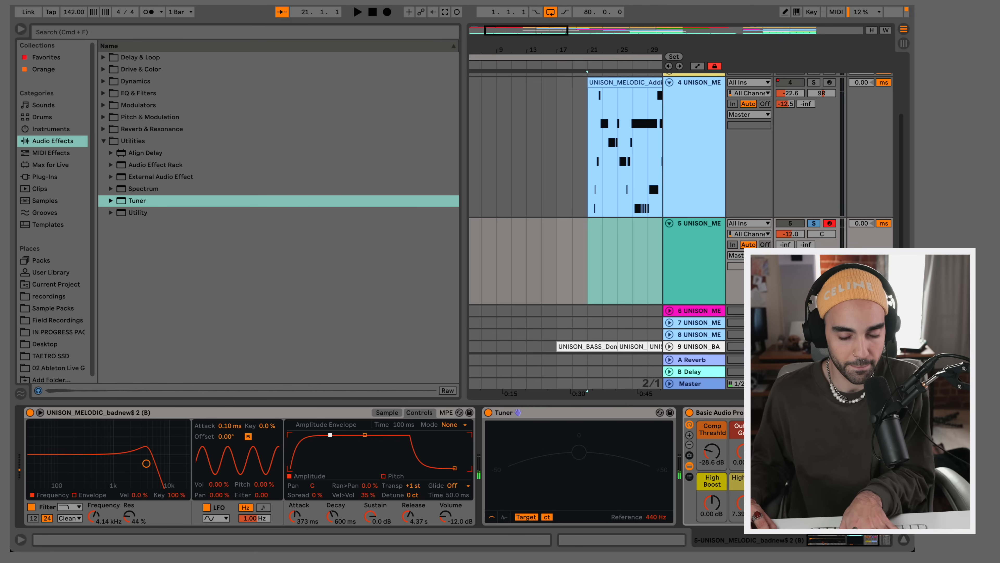
{"action": "left_click_drag", "start_coordinate": [364, 435], "coordinate": [329, 452]}
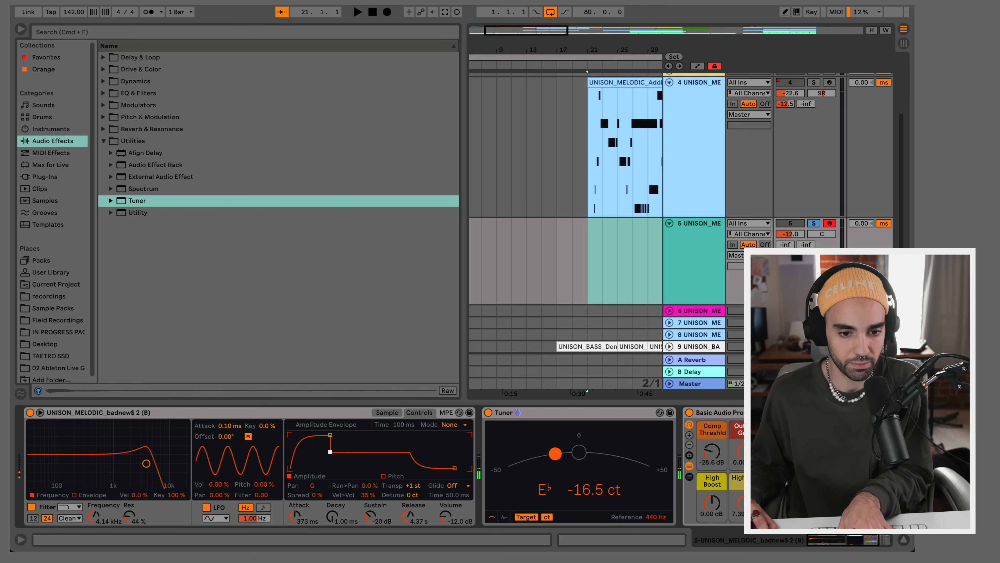
{"action": "left_click_drag", "start_coordinate": [313, 435], "coordinate": [293, 434]}
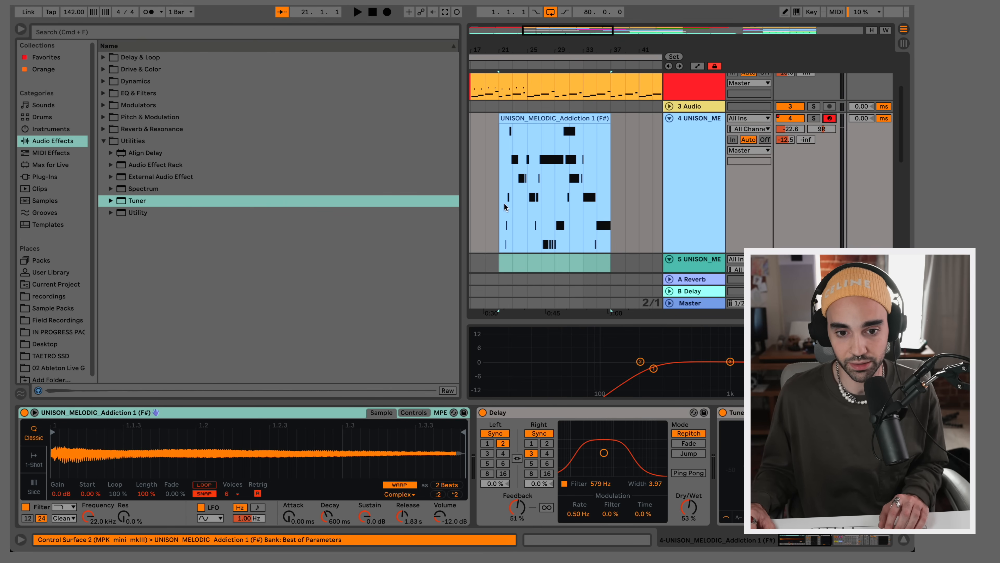
Step: Play the Addiction 1 (F#) part from bar 21, and unfold the Arizona (C) track to examine its clips and devices
{"action": "key", "text": "space"}
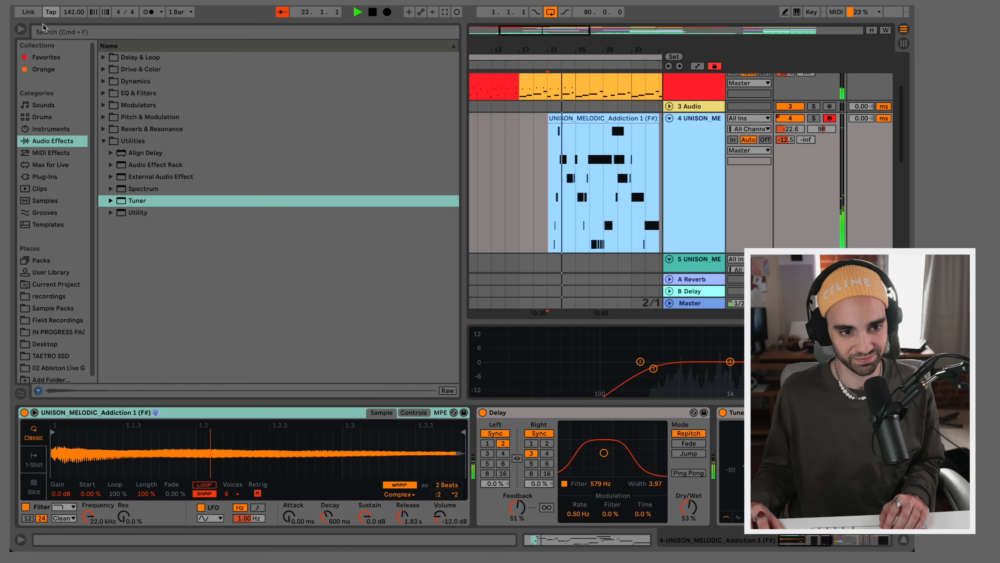
{"action": "key", "text": "super+alt+b"}
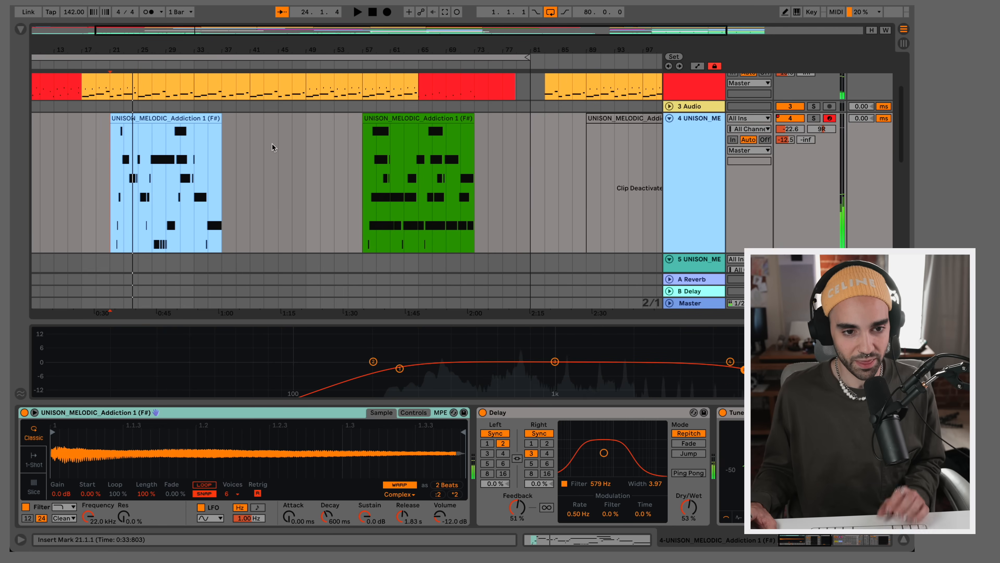
{"action": "scroll", "coordinate": [273, 143], "scroll_direction": "down", "scroll_amount": 10}
{"action": "left_click", "coordinate": [669, 155]}
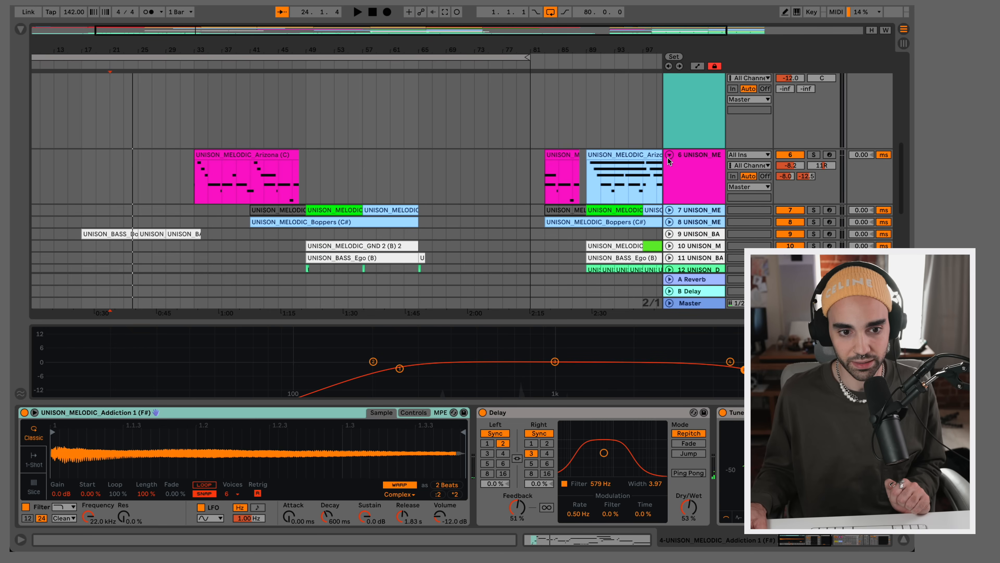
{"action": "left_click", "coordinate": [516, 176]}
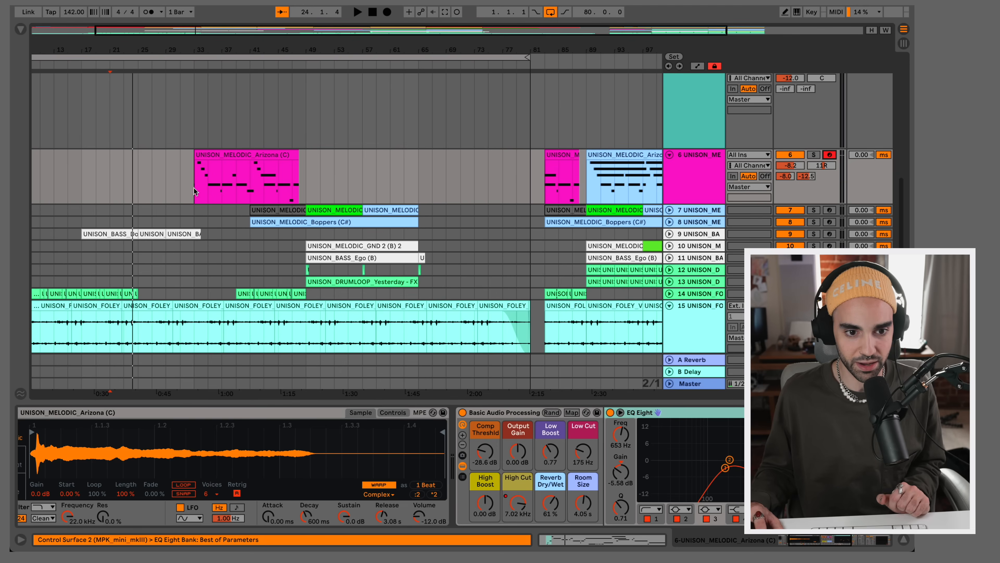
Step: Compare the Arizona (C) sample from bar 33 with Simpler's Warp off and on, keeping the warp mode at Complex
{"action": "left_click", "coordinate": [194, 190]}
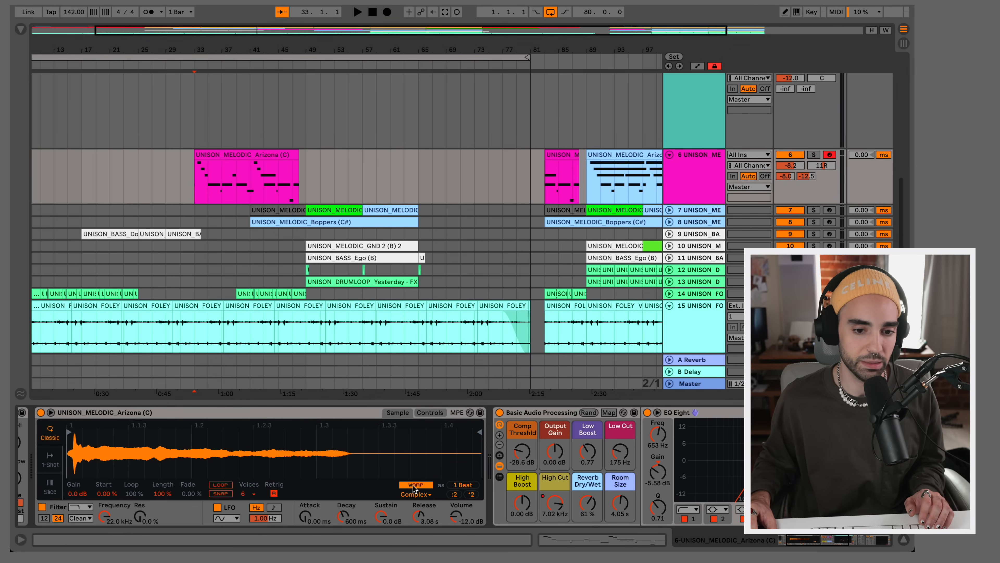
{"action": "left_click", "coordinate": [414, 485]}
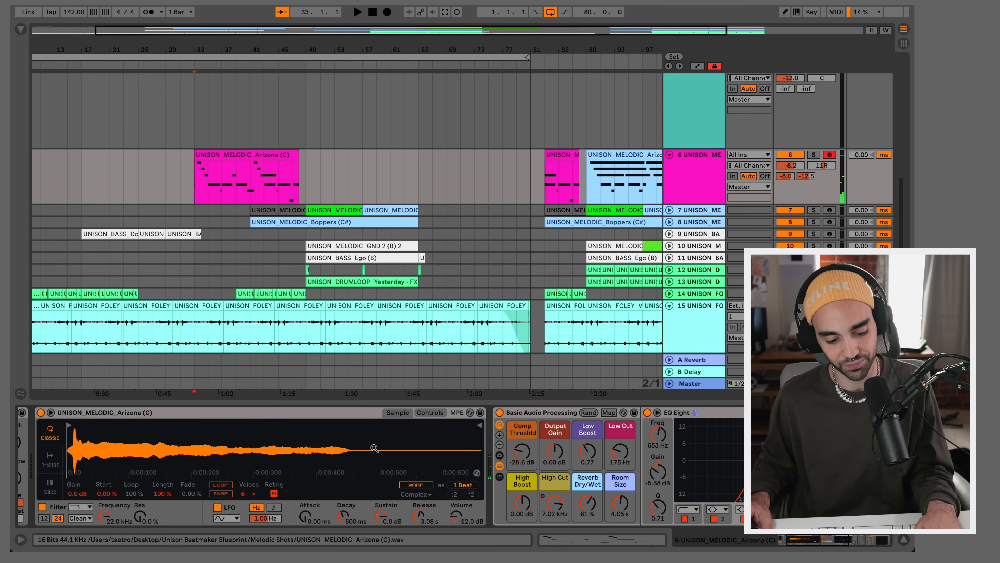
{"action": "left_click", "coordinate": [416, 484]}
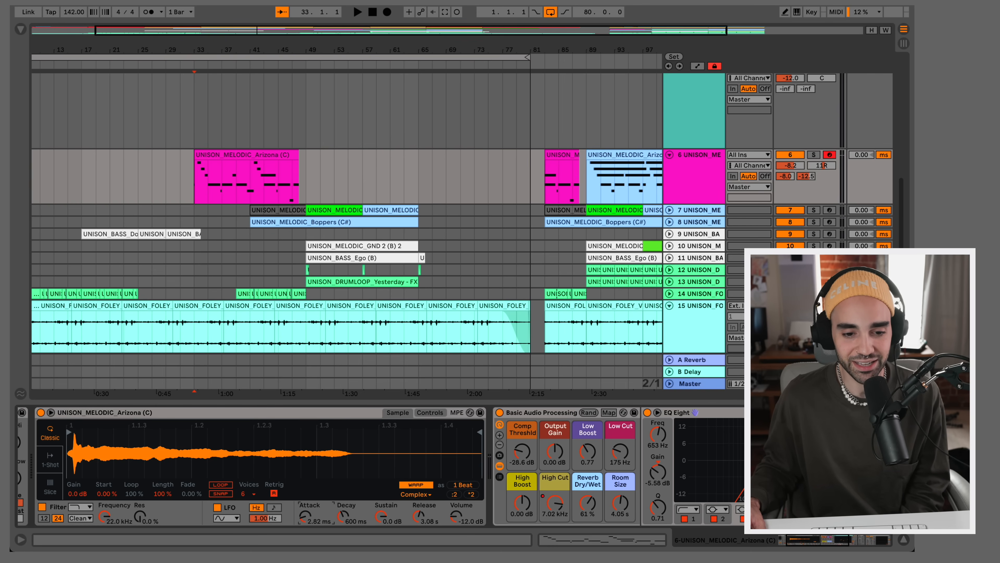
{"action": "left_click", "coordinate": [417, 495]}
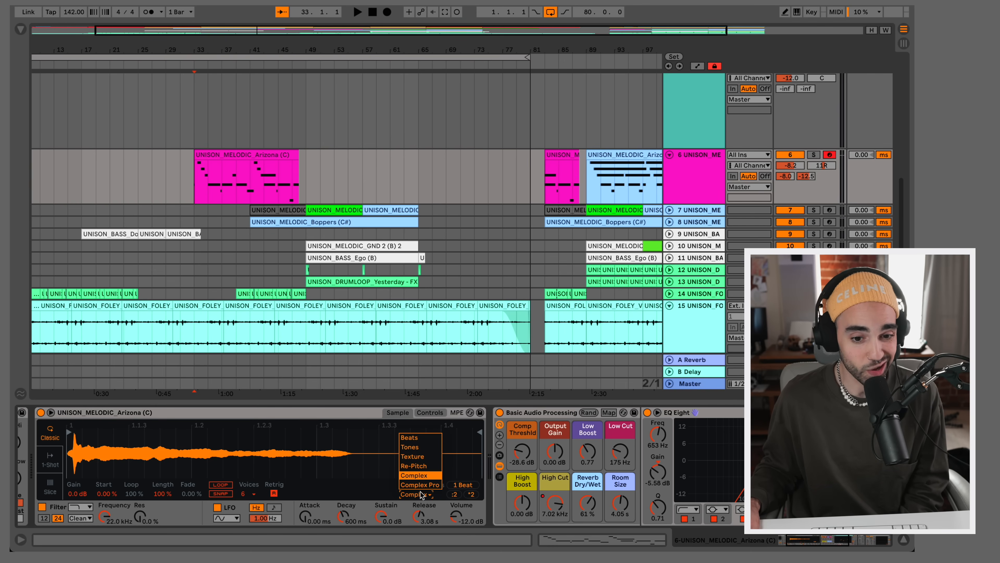
{"action": "left_click", "coordinate": [419, 477]}
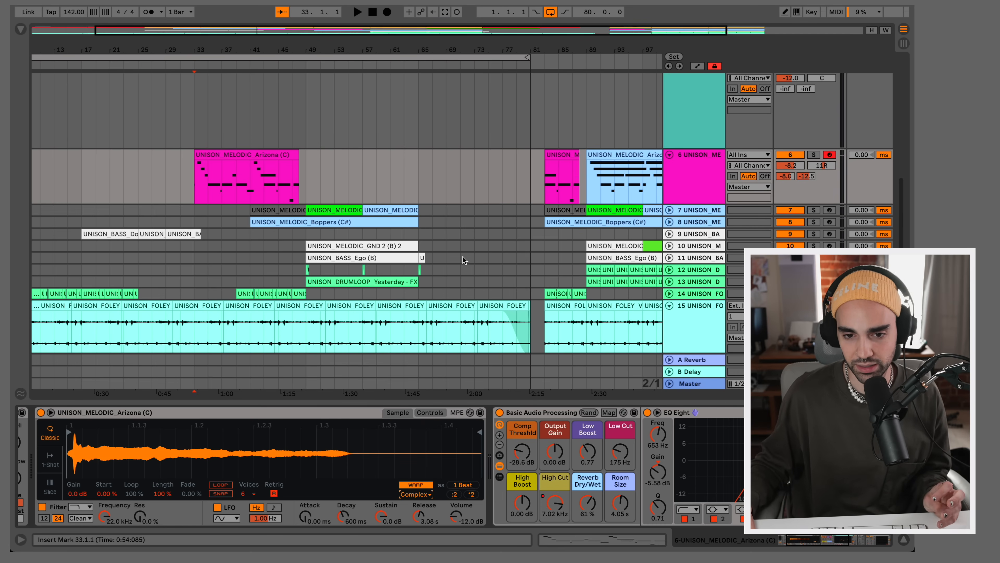
Step: Unfold and arm the UNISON_BASS_Don't Fold (E) track, and set the playback start to bar 17
{"action": "left_click", "coordinate": [670, 234]}
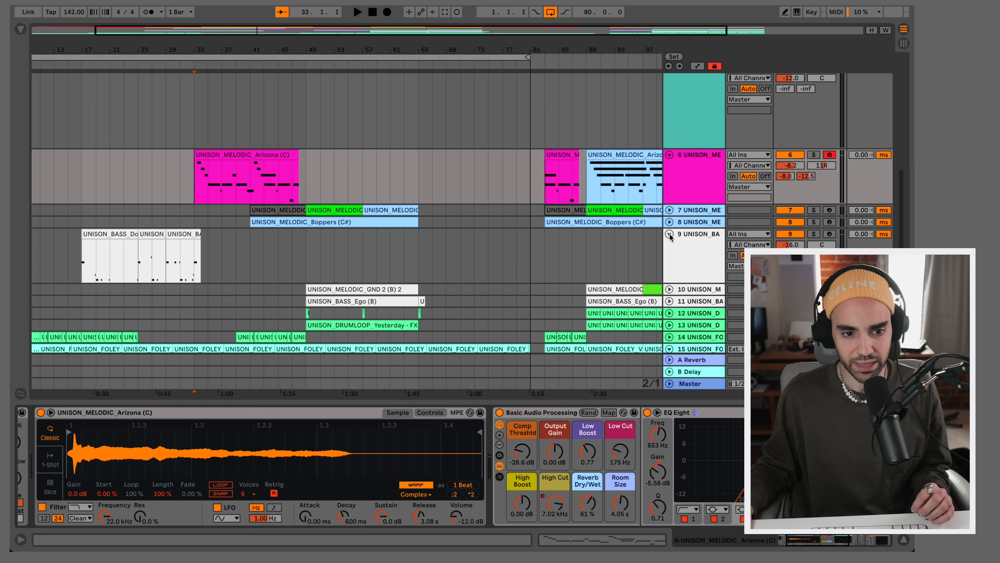
{"action": "left_click", "coordinate": [830, 234]}
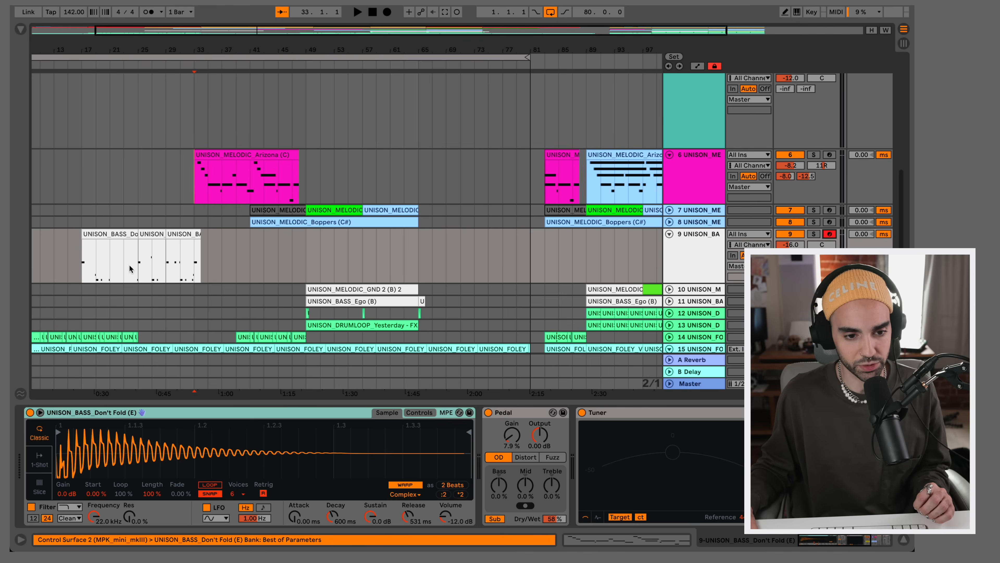
{"action": "left_click", "coordinate": [82, 270]}
{"action": "scroll", "coordinate": [81, 271], "scroll_direction": "down", "scroll_amount": 2}
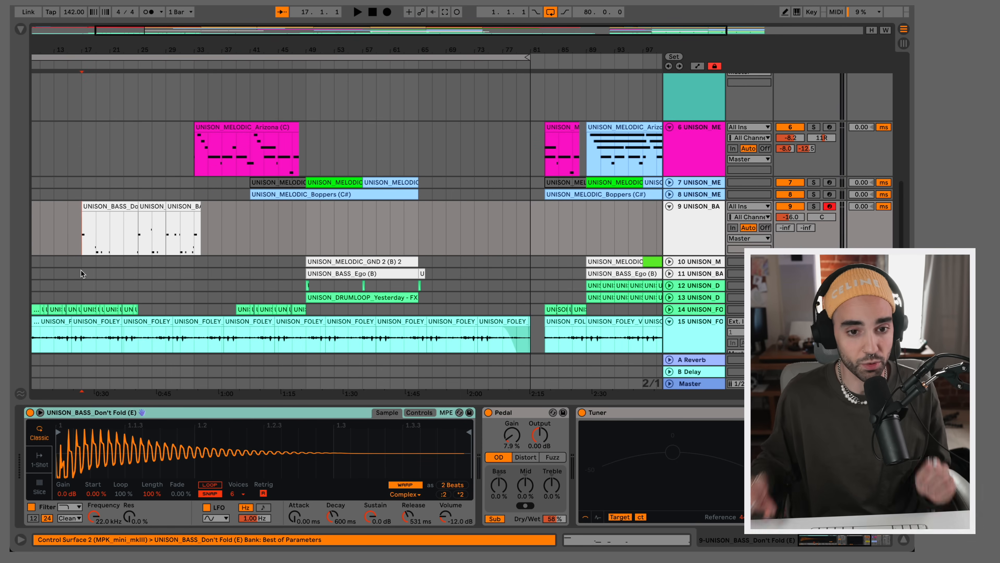
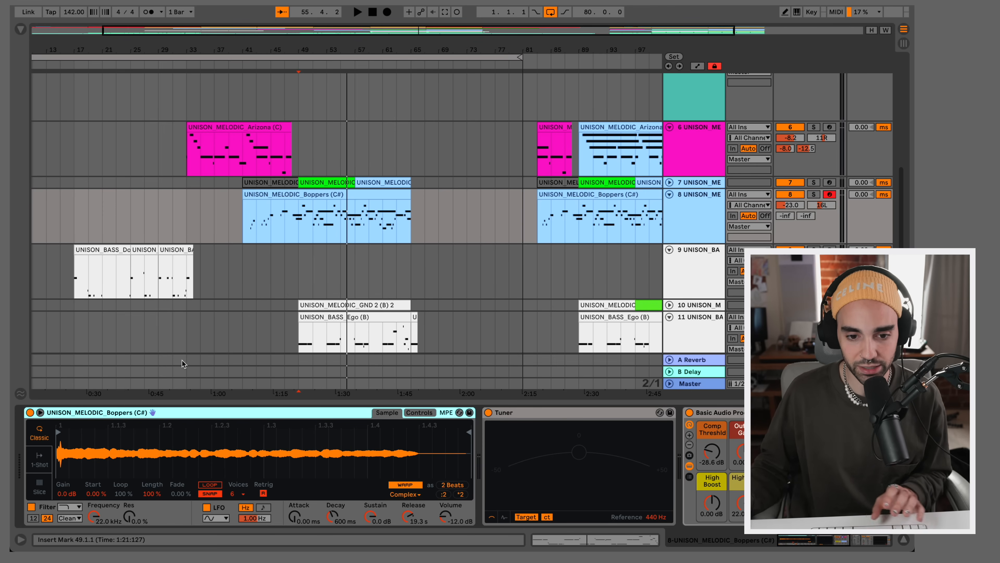
Step: Group the Boppers (C#) track's Simpler, Tuner and Basic Audio Processing devices into an Instrument Rack
{"action": "scroll", "coordinate": [266, 415], "scroll_direction": "right", "scroll_amount": 9}
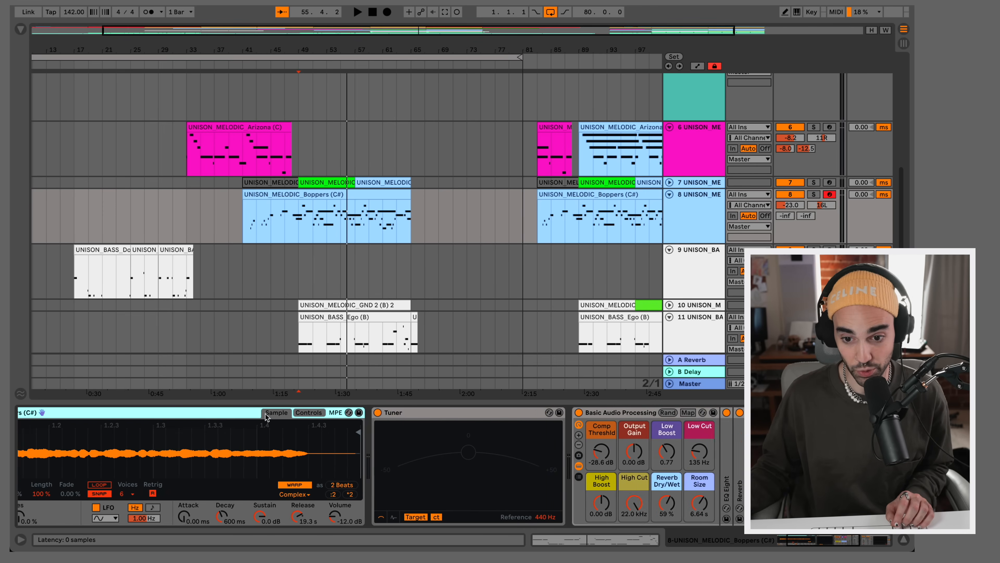
{"action": "scroll", "coordinate": [267, 417], "scroll_direction": "left", "scroll_amount": 10}
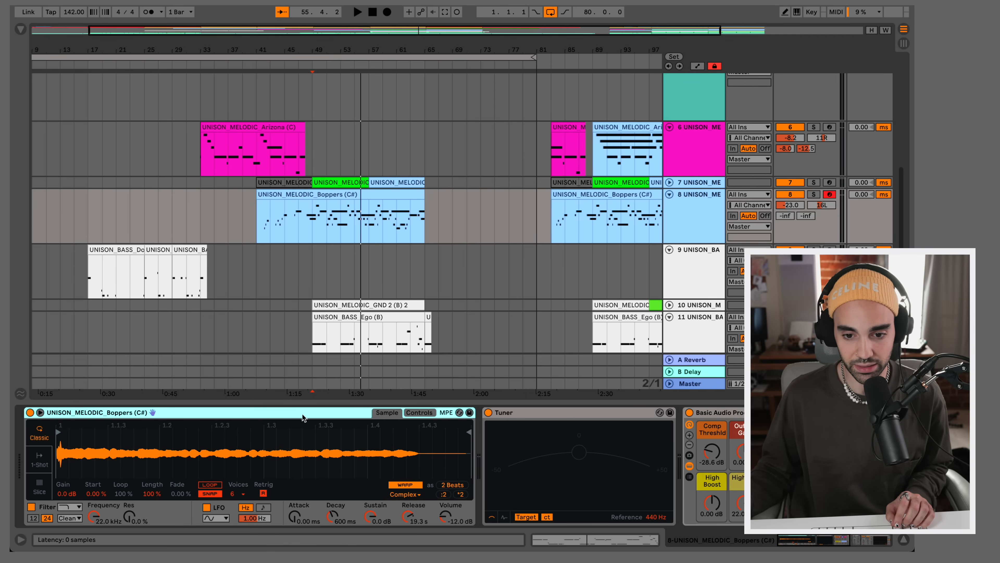
{"action": "scroll", "coordinate": [303, 418], "scroll_direction": "right", "scroll_amount": 3}
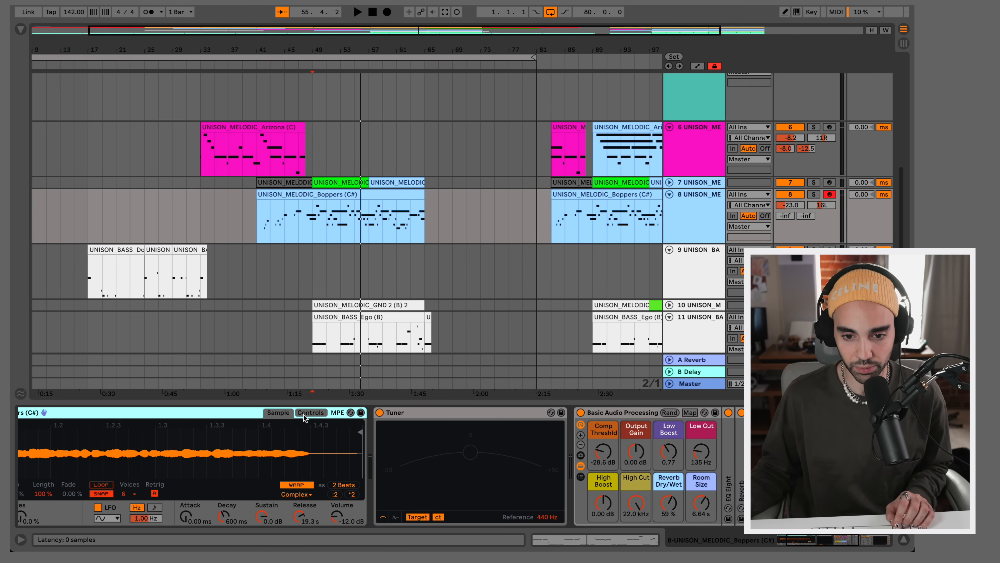
{"action": "right_click", "coordinate": [616, 412]}
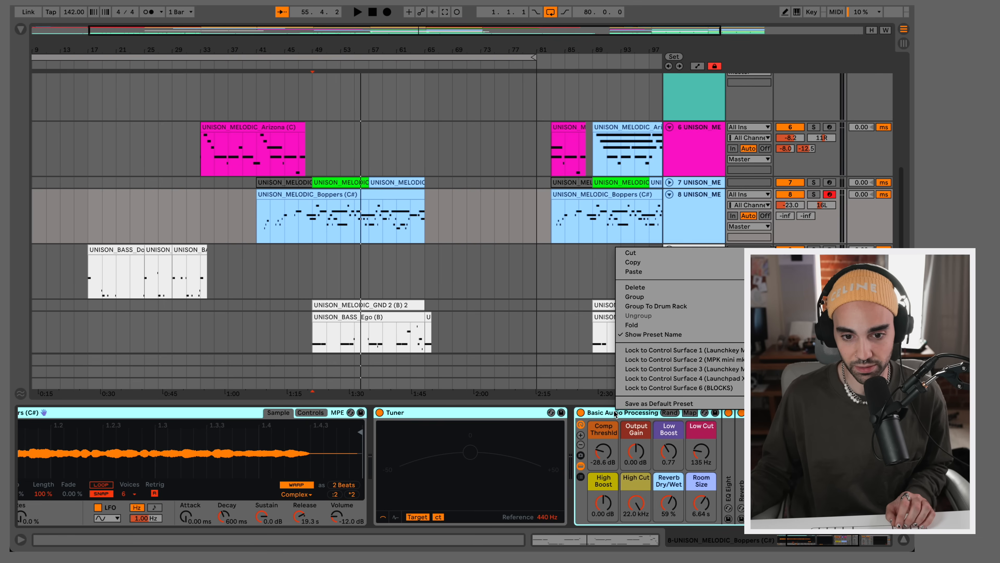
{"action": "left_click", "coordinate": [648, 300]}
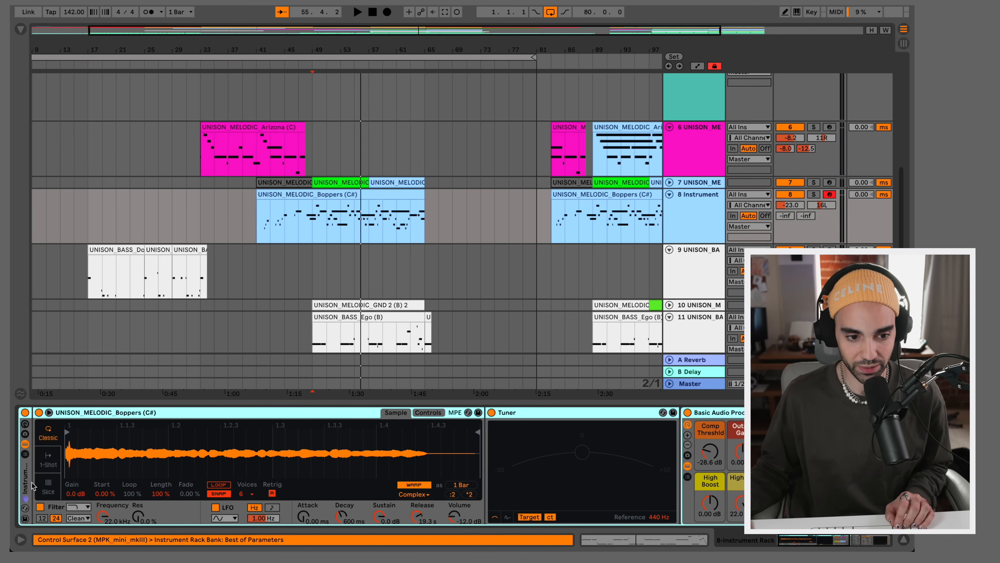
Step: Save the Boppers Instrument Rack to the User Library as dreamy boppers synth
{"action": "left_click", "coordinate": [22, 29]}
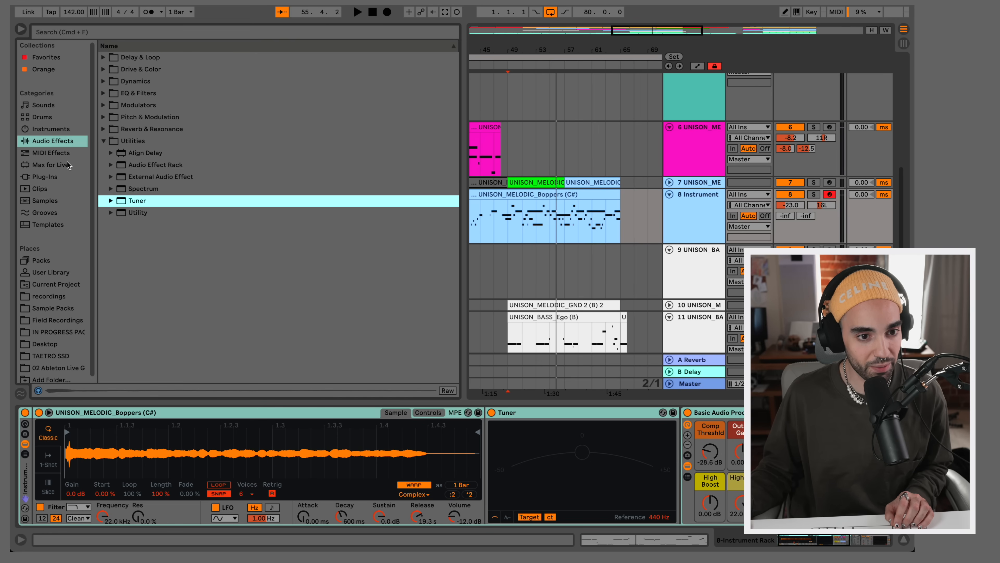
{"action": "left_click", "coordinate": [41, 273]}
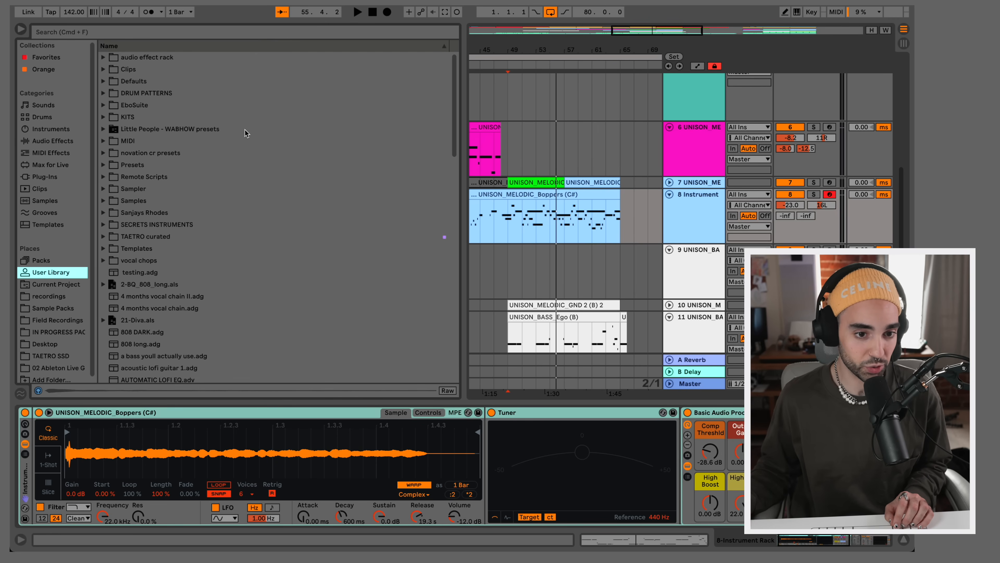
{"action": "left_click_drag", "start_coordinate": [26, 478], "coordinate": [410, 339]}
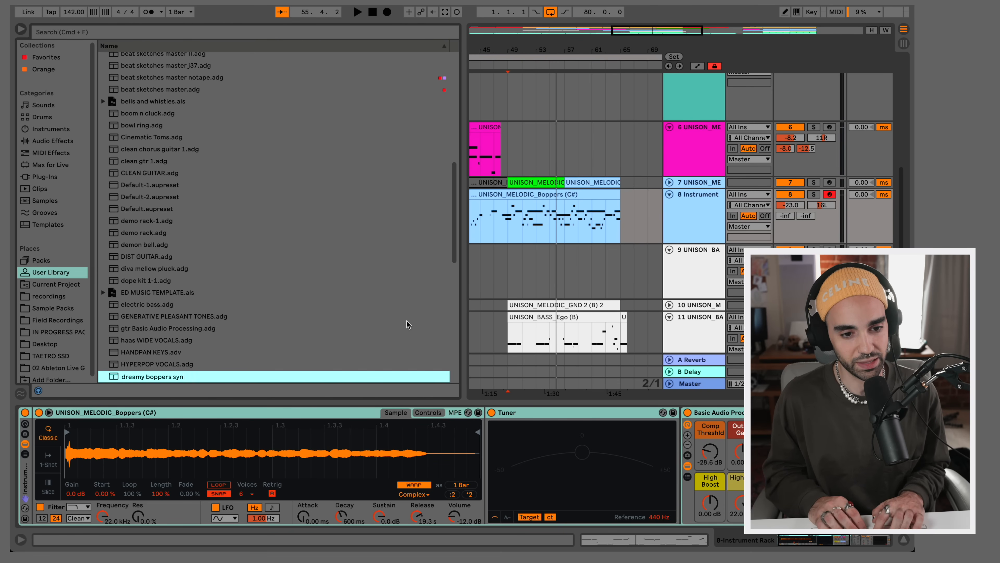
{"action": "type", "text": "dreamy boppers synth"}
{"action": "key", "text": "Return"}
Step: Insert a new MIDI track and load the saved dreamy boppers synth.adg rack onto it from the User Library
{"action": "key", "text": "super+shift+t"}
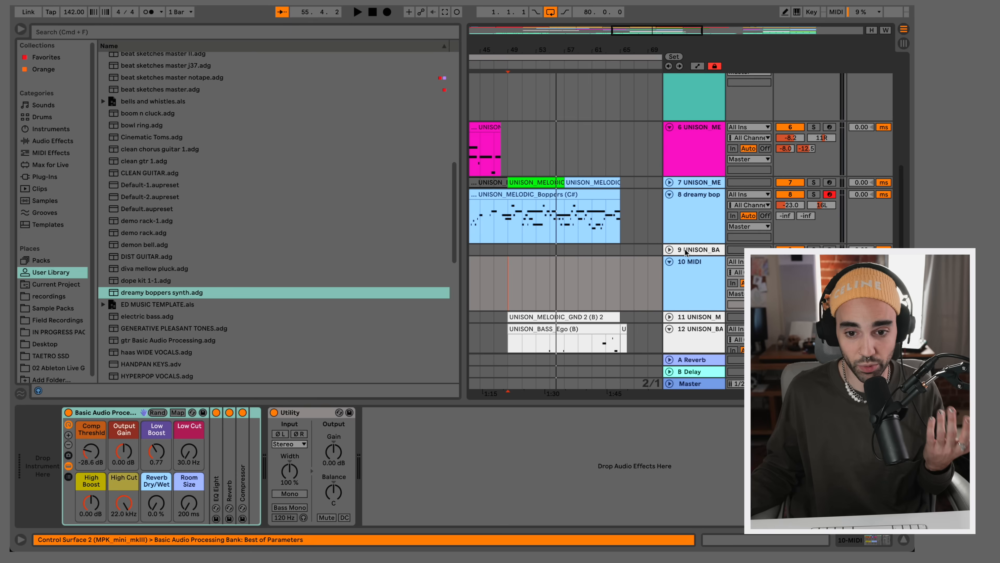
{"action": "scroll", "coordinate": [168, 217], "scroll_direction": "up", "scroll_amount": 10}
{"action": "scroll", "coordinate": [201, 193], "scroll_direction": "down", "scroll_amount": 18}
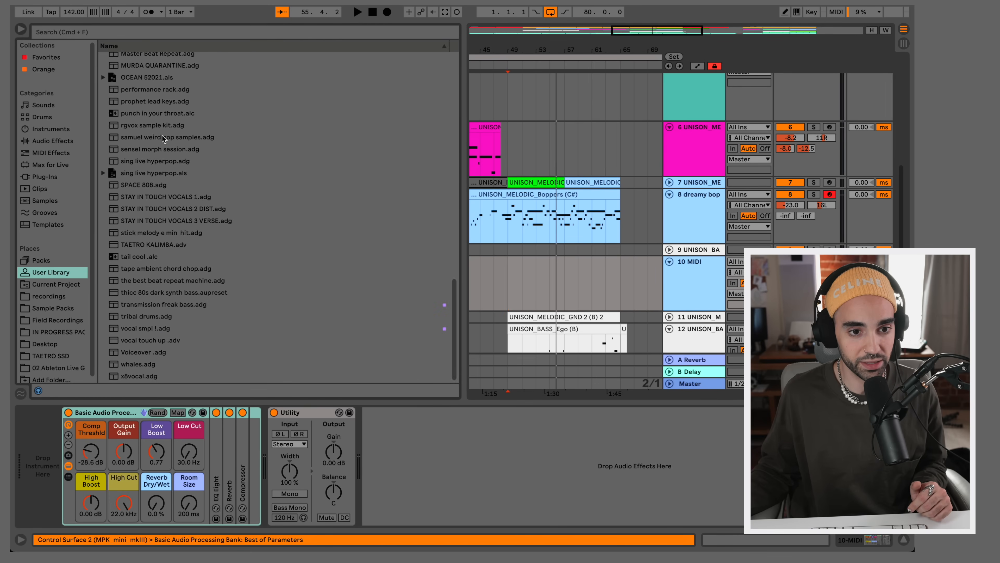
{"action": "scroll", "coordinate": [168, 145], "scroll_direction": "up", "scroll_amount": 9}
{"action": "left_click_drag", "start_coordinate": [18, 479], "coordinate": [19, 478]}
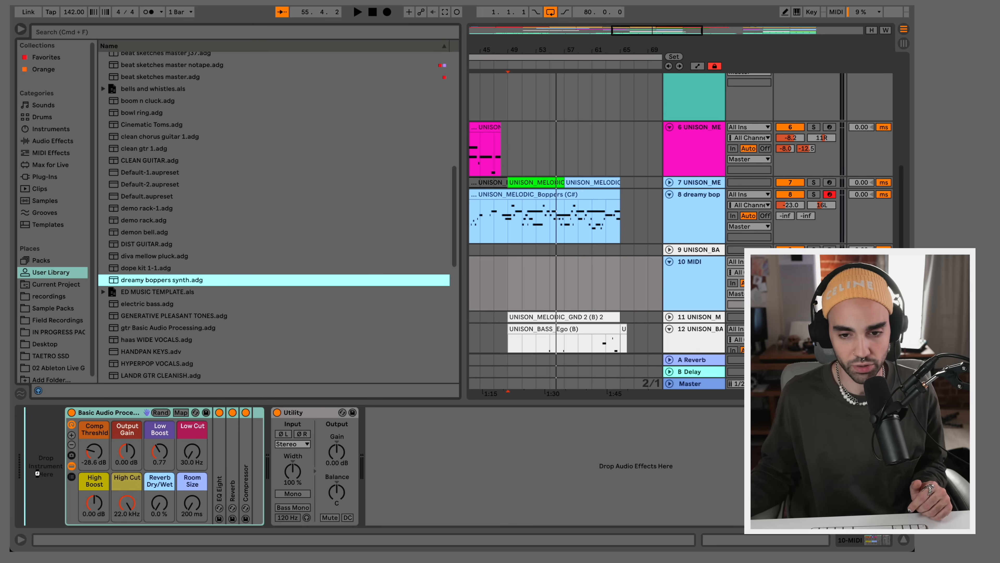
{"action": "left_click", "coordinate": [508, 269]}
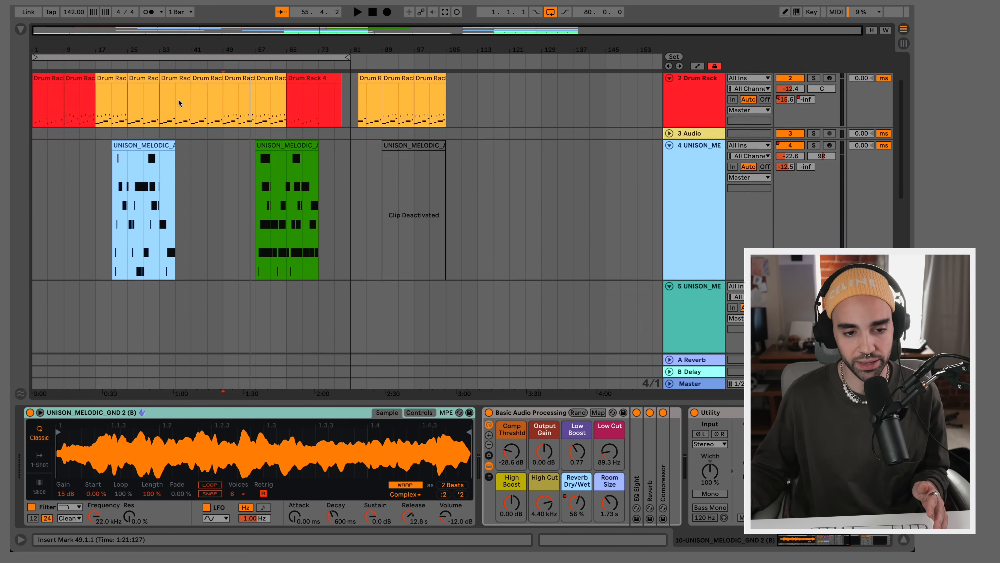
Step: Examine the foley tracks in the arrangement, keep the Vinyl foley track unfolded, and play from bar 49
{"action": "scroll", "coordinate": [178, 99], "scroll_direction": "down", "scroll_amount": 2}
{"action": "scroll", "coordinate": [178, 99], "scroll_direction": "down", "scroll_amount": 6}
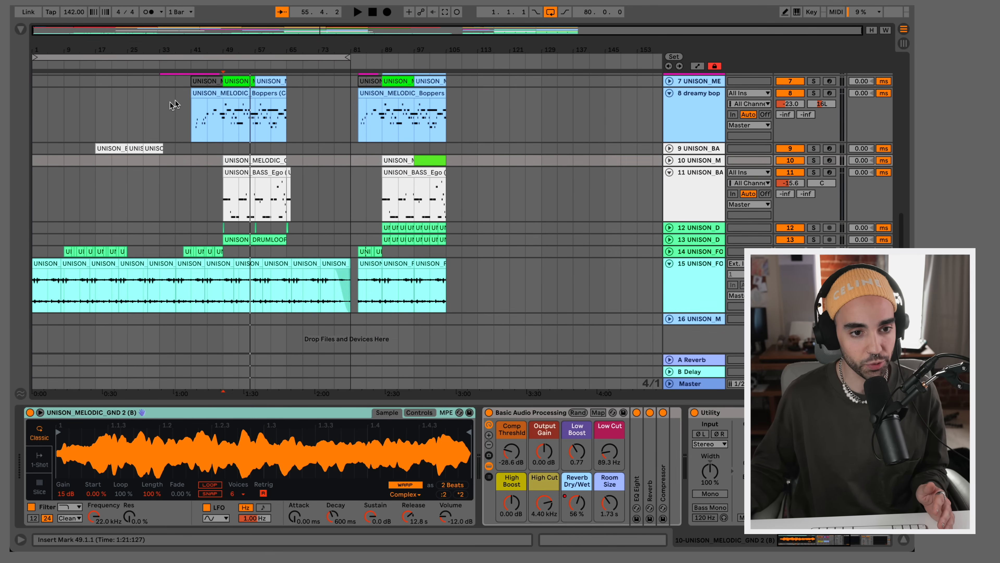
{"action": "left_click_drag", "start_coordinate": [38, 52], "coordinate": [38, 91]}
{"action": "left_click", "coordinate": [669, 263]}
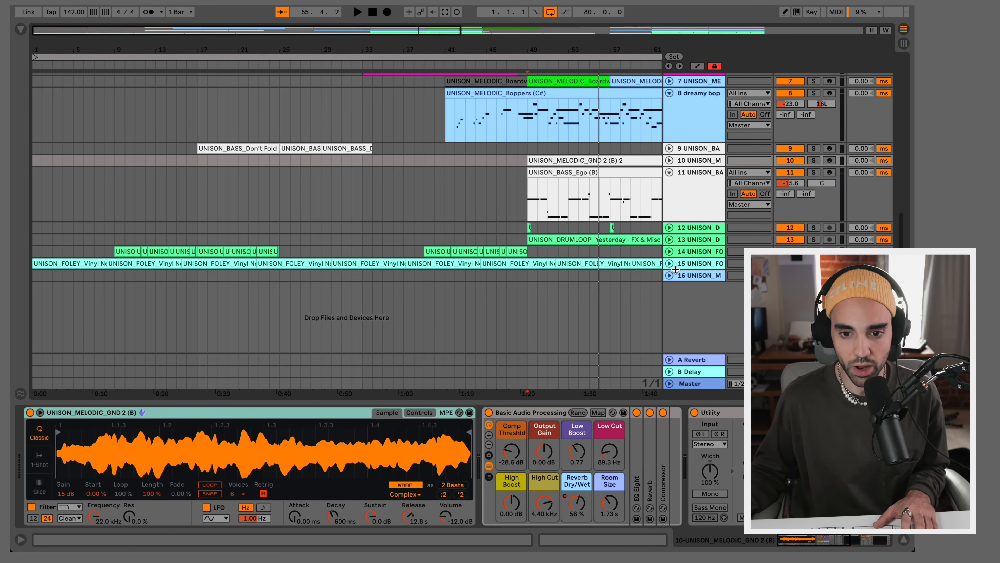
{"action": "left_click", "coordinate": [670, 264]}
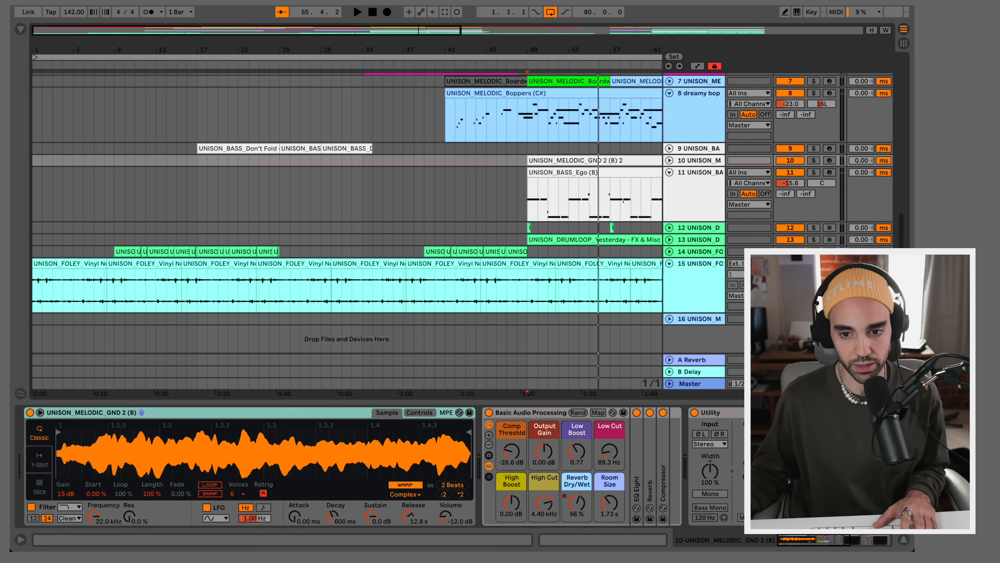
{"action": "key", "text": "space"}
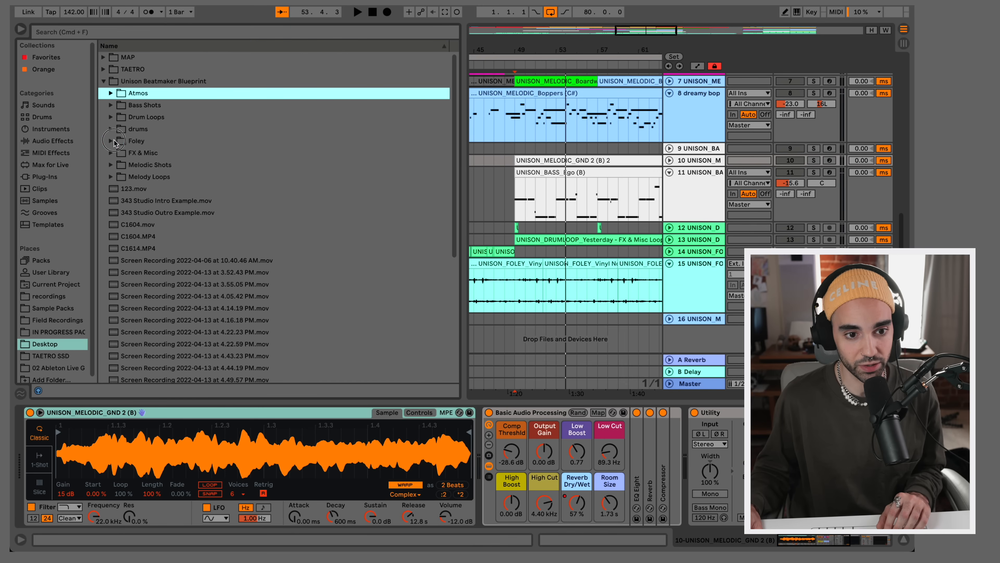
Step: Open the Foley folder of Unison Beatmaker Blueprint and audition samples from Baby Laugh through Chain Mail and Flutter to Jar Random
{"action": "left_click", "coordinate": [114, 141]}
{"action": "key", "text": "Down"}
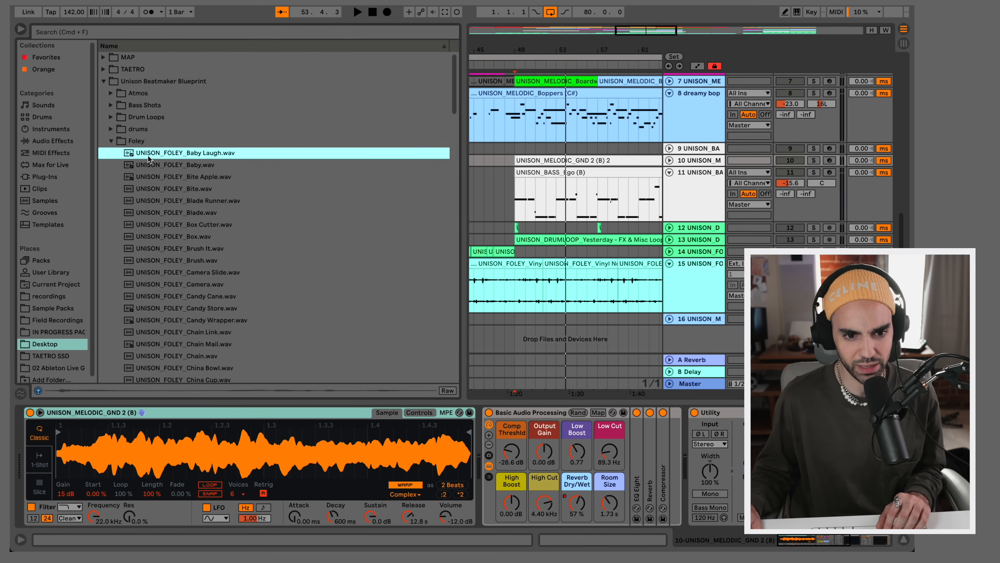
{"action": "left_click", "coordinate": [172, 212]}
{"action": "left_click", "coordinate": [181, 288]}
{"action": "left_click", "coordinate": [189, 342]}
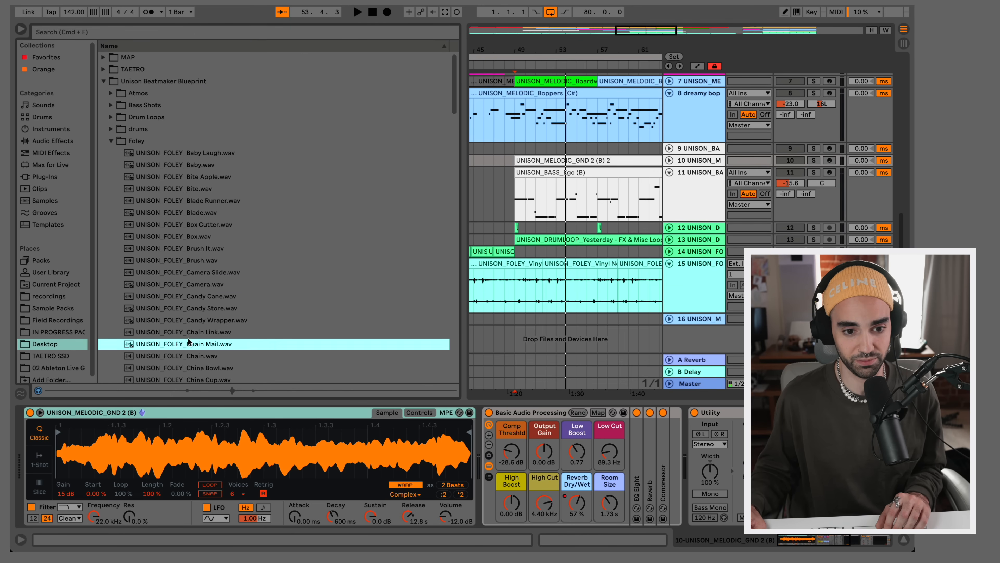
{"action": "scroll", "coordinate": [189, 342], "scroll_direction": "down", "scroll_amount": 3}
{"action": "left_click", "coordinate": [189, 335]}
{"action": "scroll", "coordinate": [189, 338], "scroll_direction": "down", "scroll_amount": 2}
{"action": "left_click", "coordinate": [189, 337]}
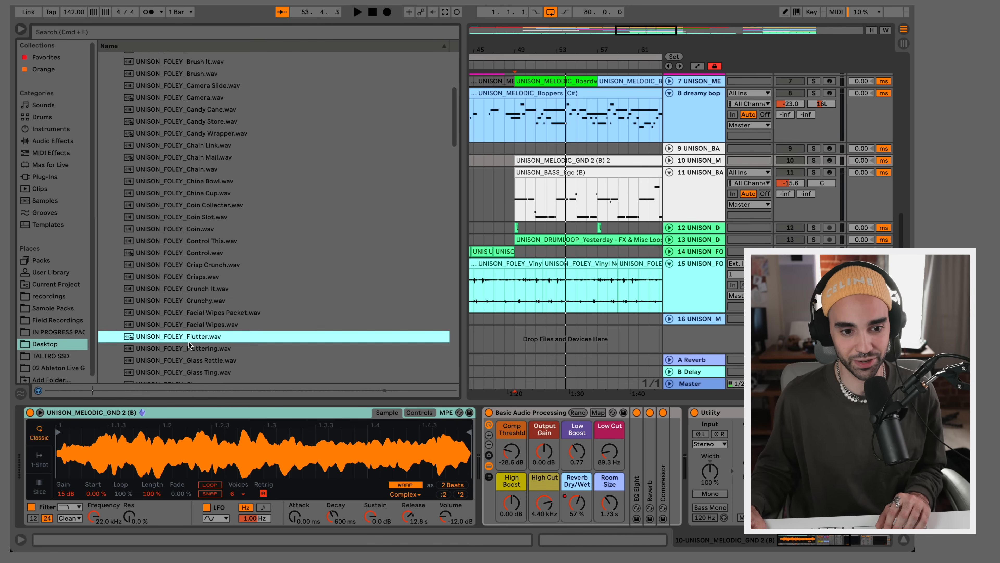
{"action": "scroll", "coordinate": [189, 339], "scroll_direction": "down", "scroll_amount": 2}
{"action": "left_click", "coordinate": [189, 344]}
{"action": "scroll", "coordinate": [189, 344], "scroll_direction": "down", "scroll_amount": 2}
{"action": "left_click", "coordinate": [189, 343]}
{"action": "scroll", "coordinate": [189, 344], "scroll_direction": "down", "scroll_amount": 3}
{"action": "left_click", "coordinate": [190, 345]}
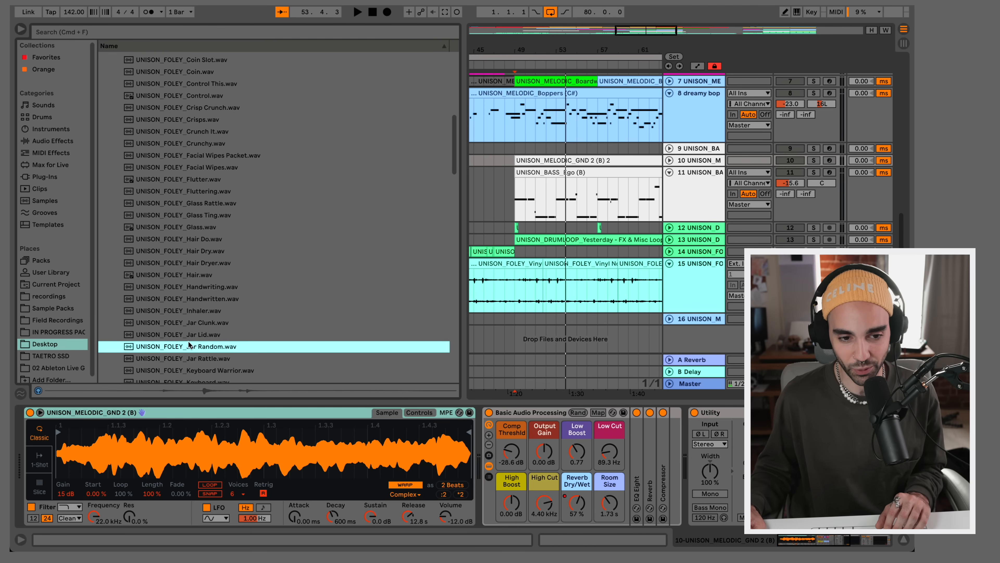
Step: Search the samples for "typ" and audition the Typie Writer and Typing foley sounds
{"action": "left_click", "coordinate": [132, 36]}
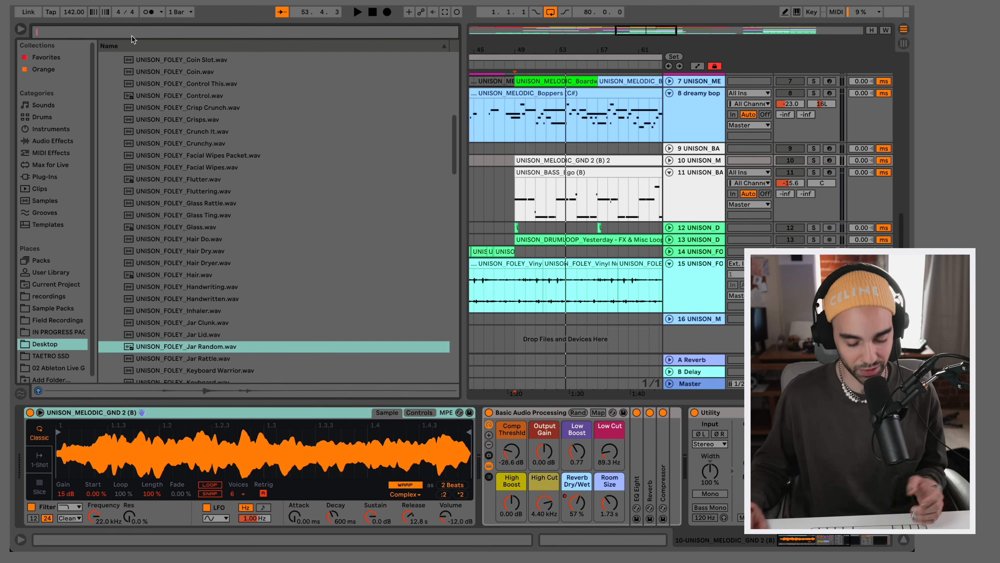
{"action": "type", "text": "typ"}
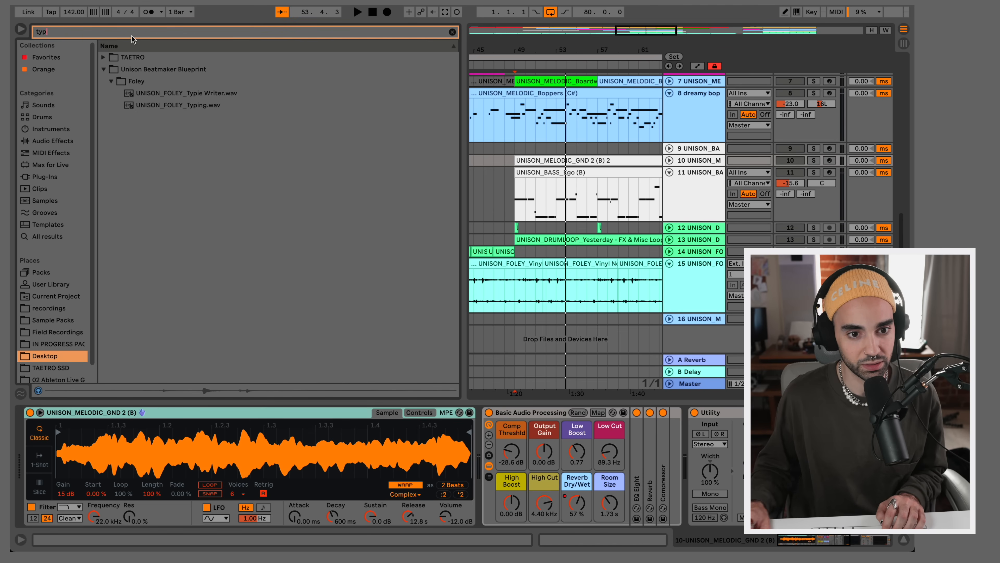
{"action": "left_click", "coordinate": [187, 94]}
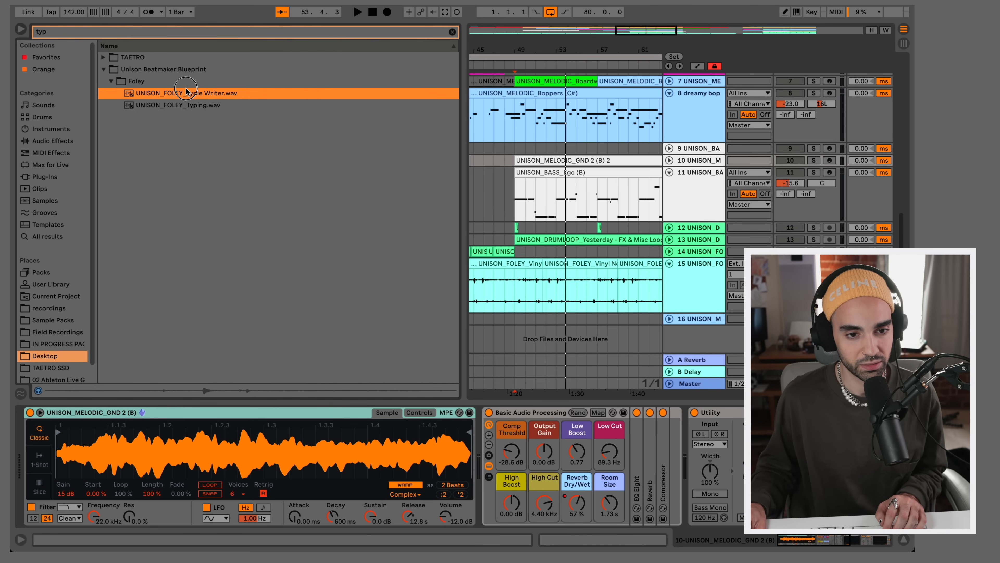
{"action": "left_click", "coordinate": [182, 105]}
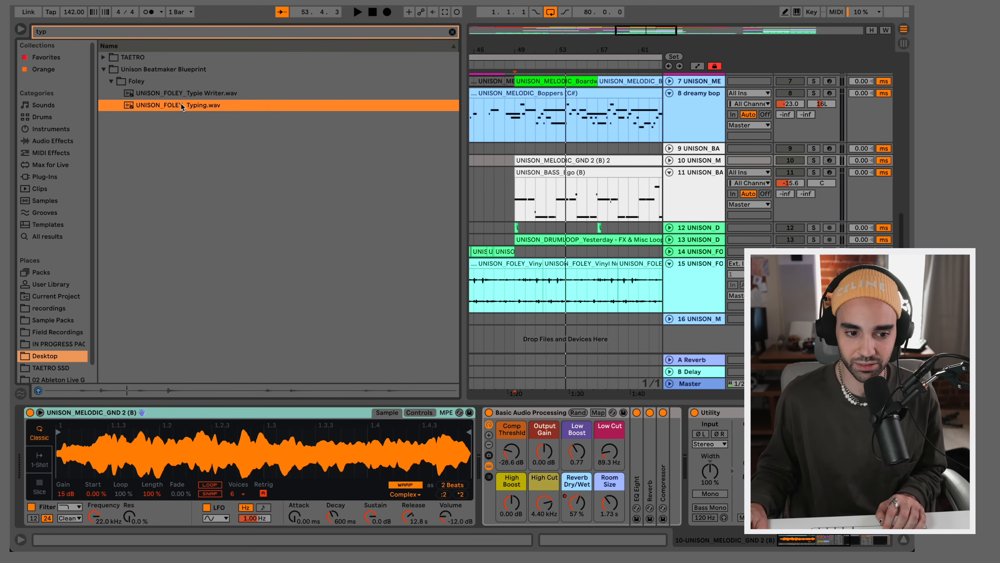
Step: Play the Typing foley part on track 14 from bar 39
{"action": "left_click", "coordinate": [529, 258]}
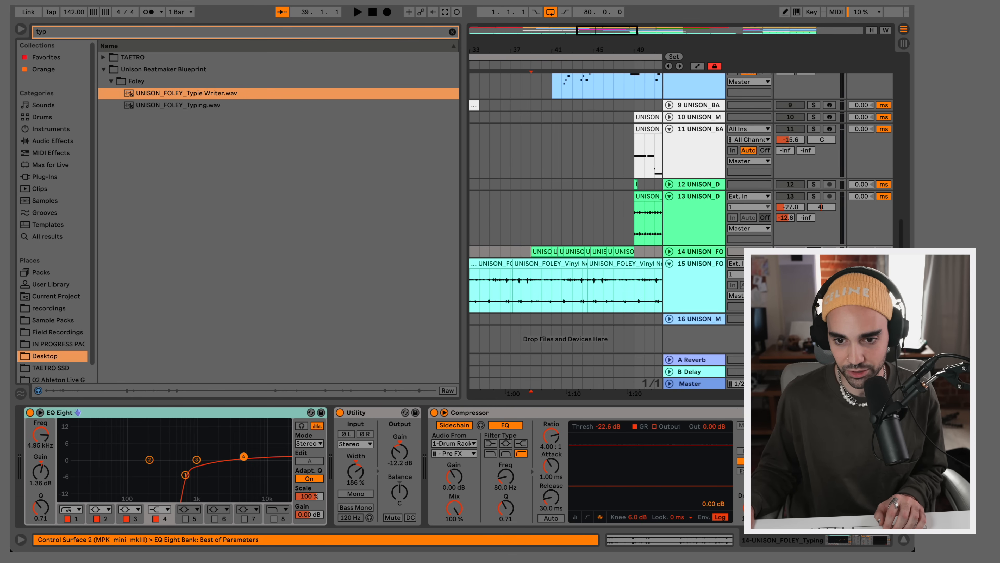
{"action": "key", "text": "space"}
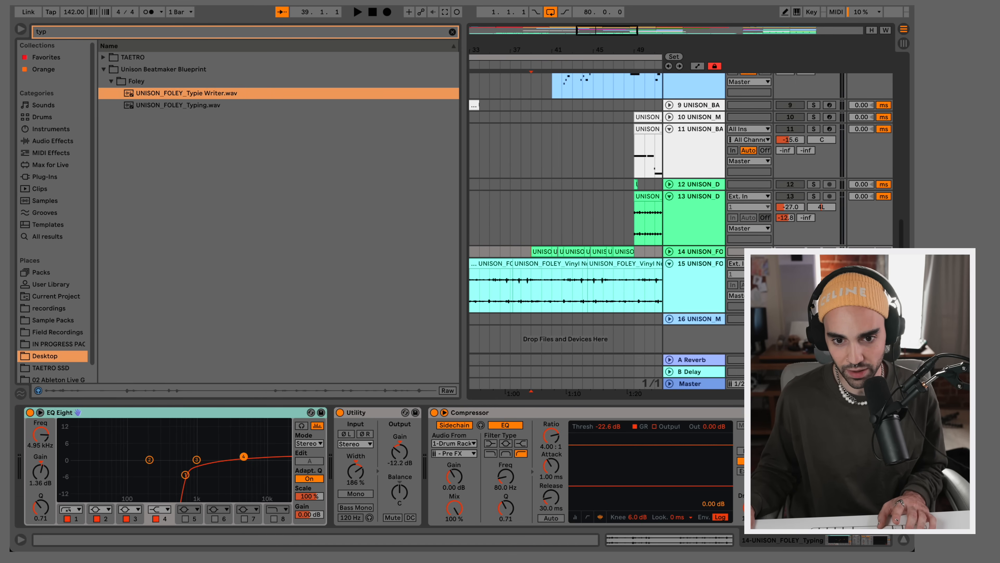
Step: Unfold foley track 14 and play its typewriter clips from bar 39, soloed and in the full mix
{"action": "left_click", "coordinate": [670, 252]}
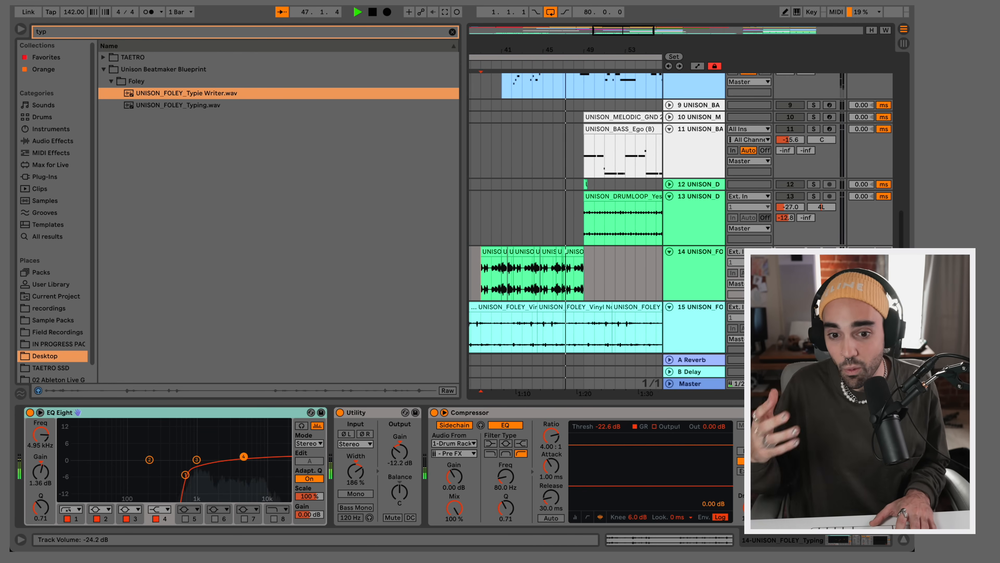
{"action": "key", "text": "space"}
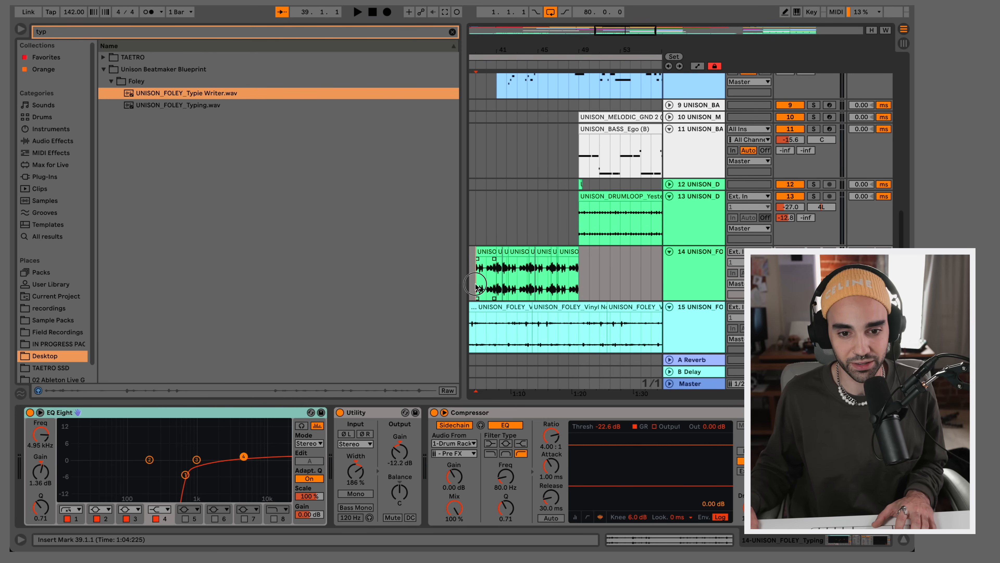
{"action": "key", "text": "space"}
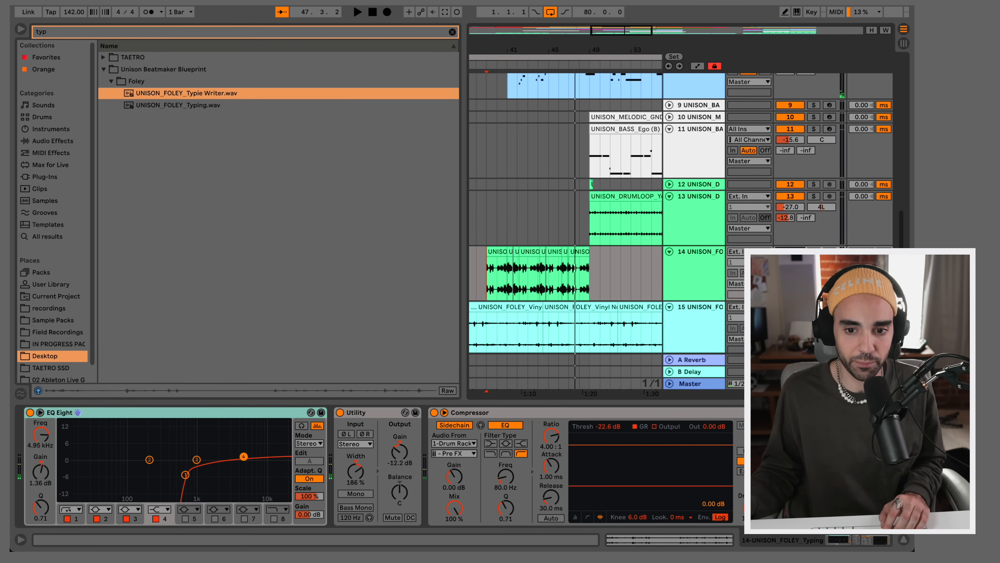
{"action": "key", "text": "space"}
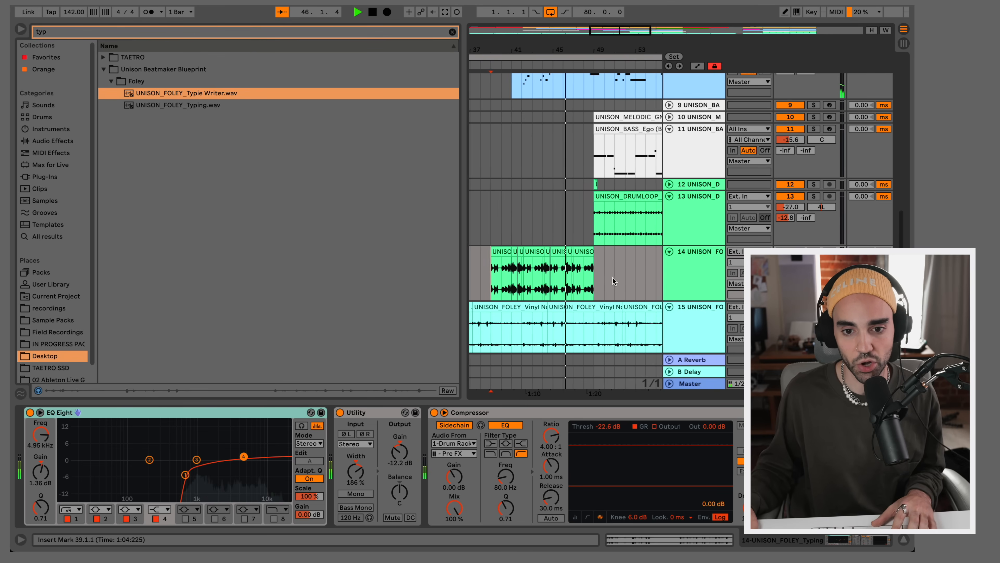
Step: Solo the Yesterday - FX & Misc drum loop on track 13 and play it from bar 49
{"action": "left_click", "coordinate": [587, 234]}
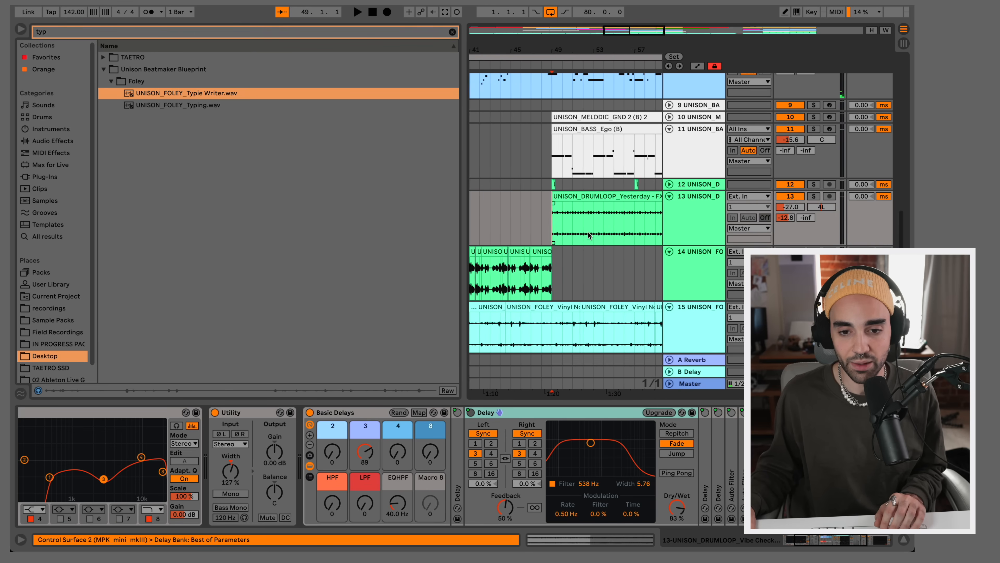
{"action": "scroll", "coordinate": [545, 188], "scroll_direction": "up", "scroll_amount": 4}
{"action": "scroll", "coordinate": [784, 224], "scroll_direction": "down", "scroll_amount": 3}
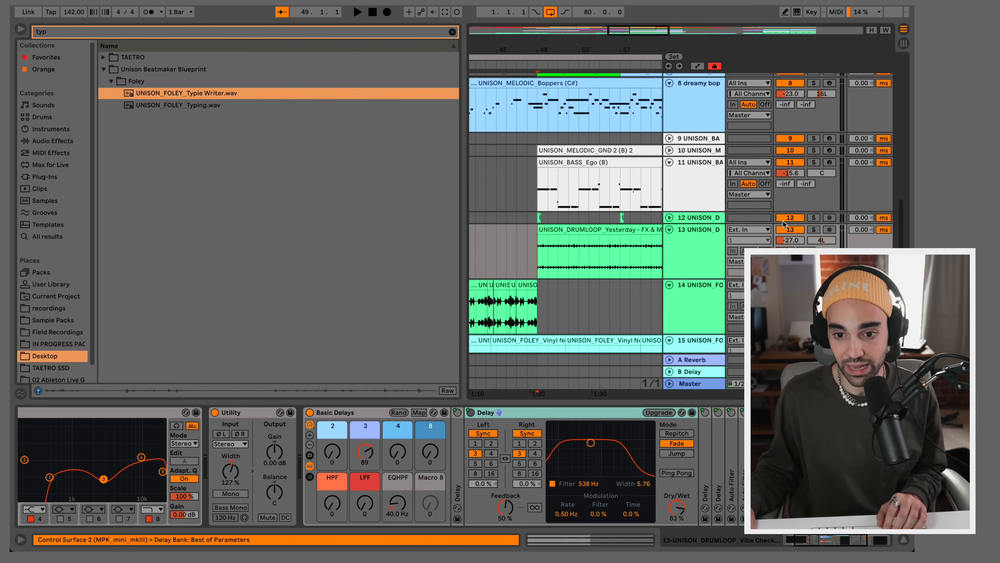
{"action": "left_click", "coordinate": [813, 229]}
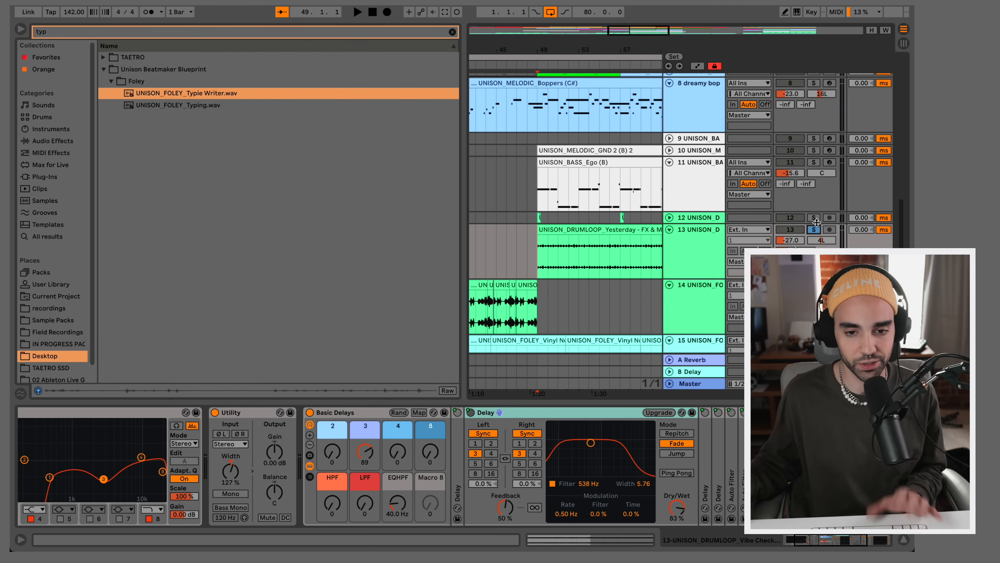
{"action": "key", "text": "space"}
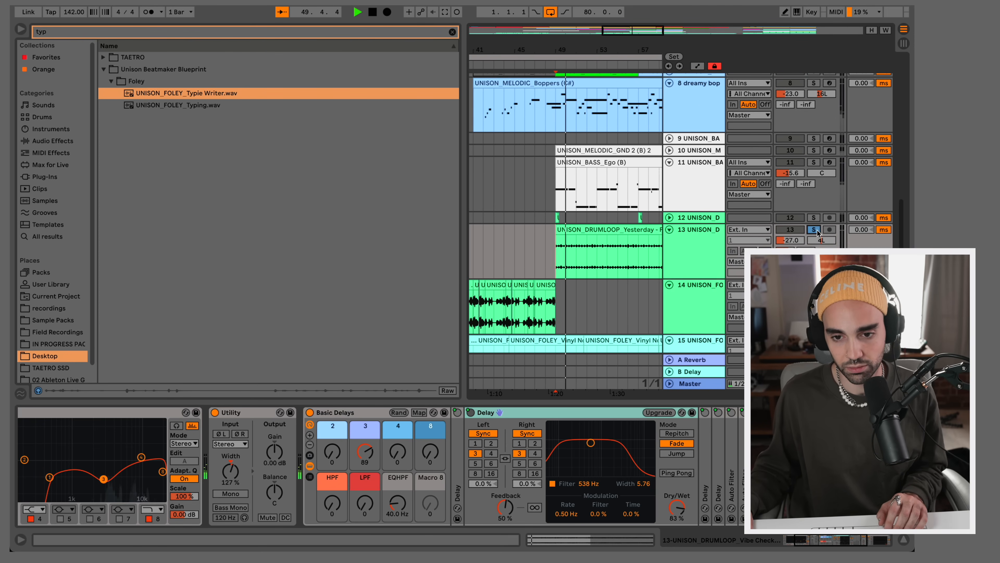
Step: Hide the browser, unfold drum loop track 12, and play the mix through its short clip at bar 49
{"action": "left_click", "coordinate": [21, 29]}
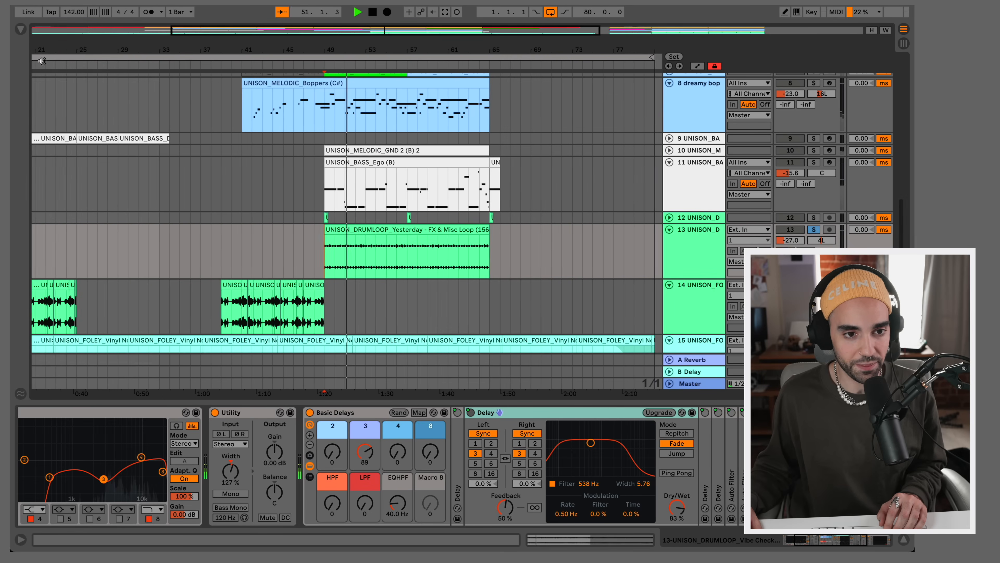
{"action": "left_click_drag", "start_coordinate": [57, 47], "coordinate": [57, 38]}
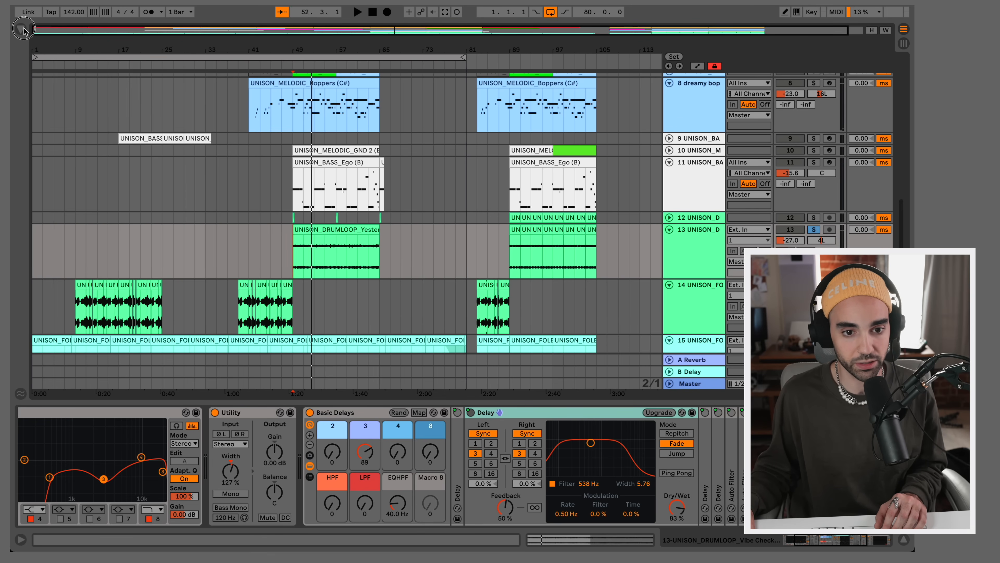
{"action": "left_click", "coordinate": [670, 218]}
{"action": "left_click_drag", "start_coordinate": [300, 54], "coordinate": [308, 73]}
{"action": "left_click", "coordinate": [317, 245]}
{"action": "key", "text": "space"}
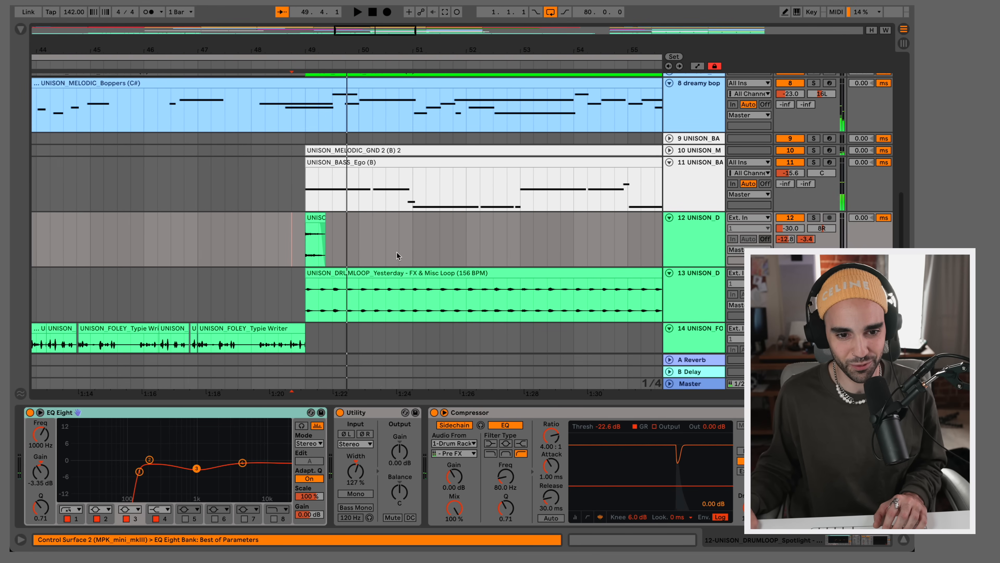
Step: Solo track 12 and play its short drum loop clip from bar 49
{"action": "left_click", "coordinate": [305, 243]}
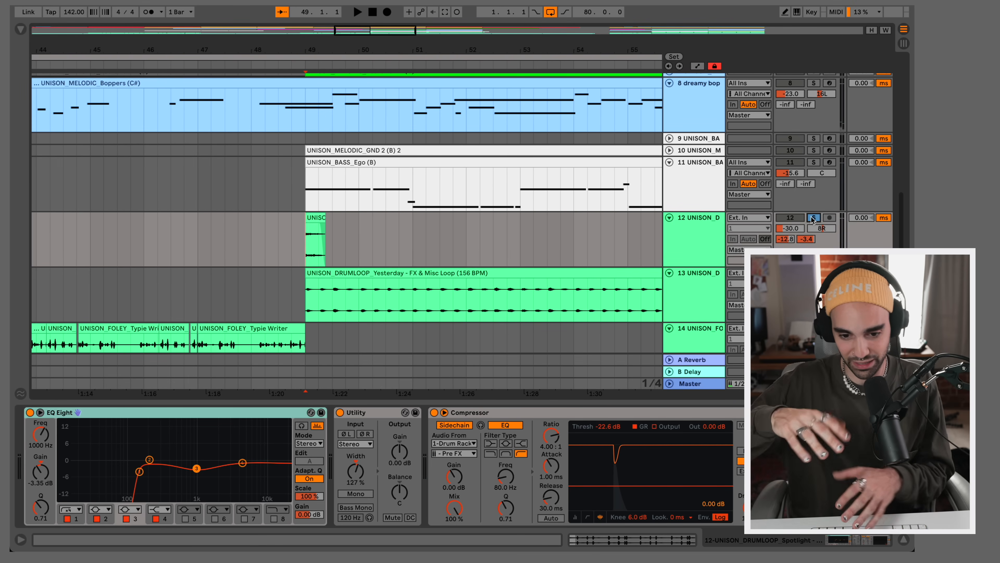
{"action": "key", "text": "space"}
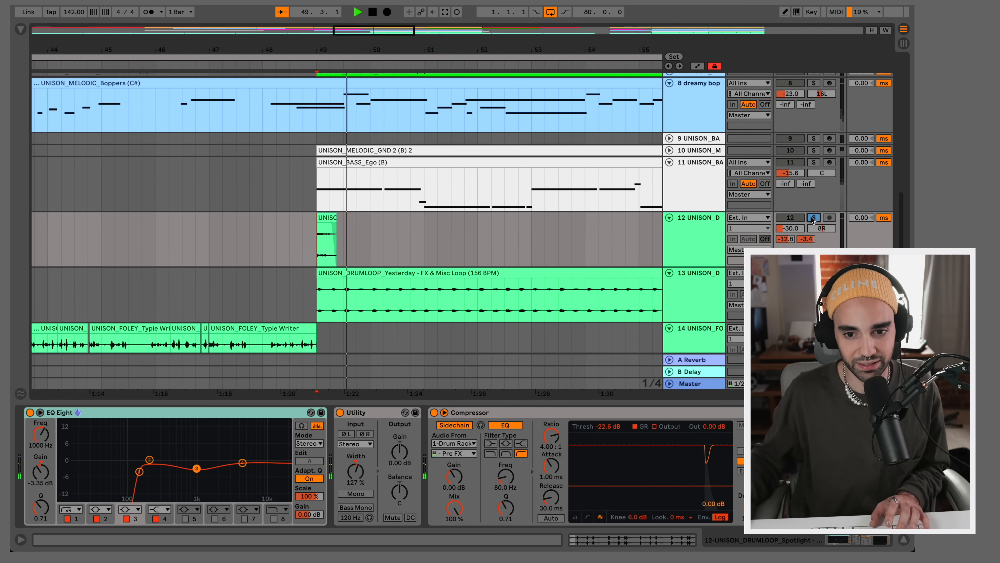
{"action": "key", "text": "space"}
Step: Extend the Vibe Check - Tops Loop clip on track 12, play it from bar 49, and undo the extension
{"action": "left_click", "coordinate": [294, 236]}
{"action": "key", "text": "space"}
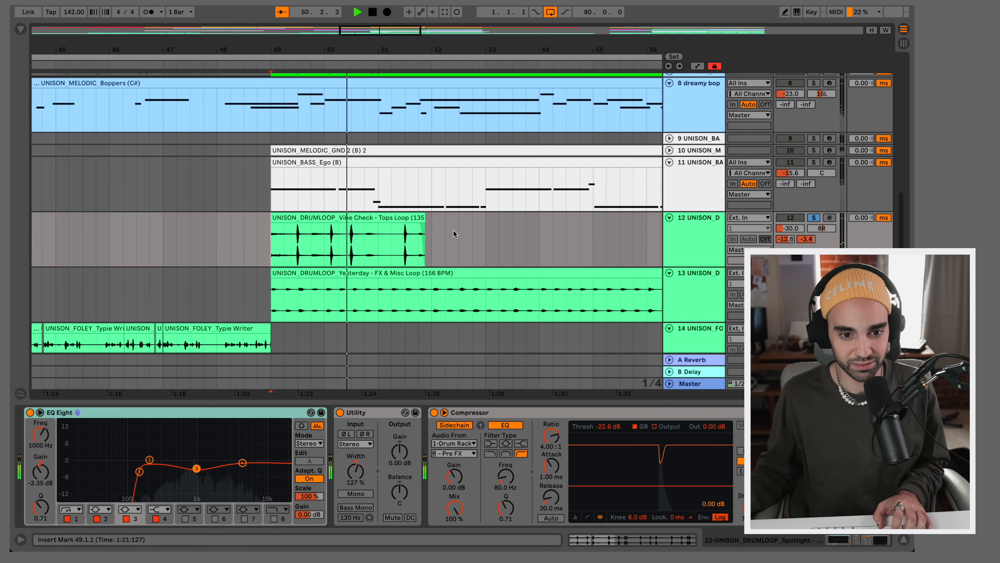
{"action": "key", "text": "space"}
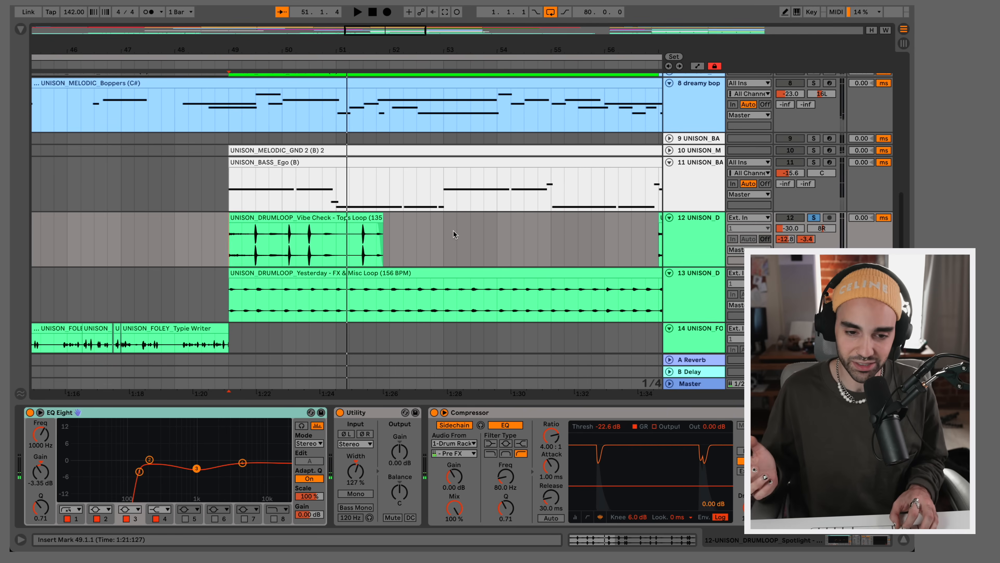
{"action": "key", "text": "super+z"}
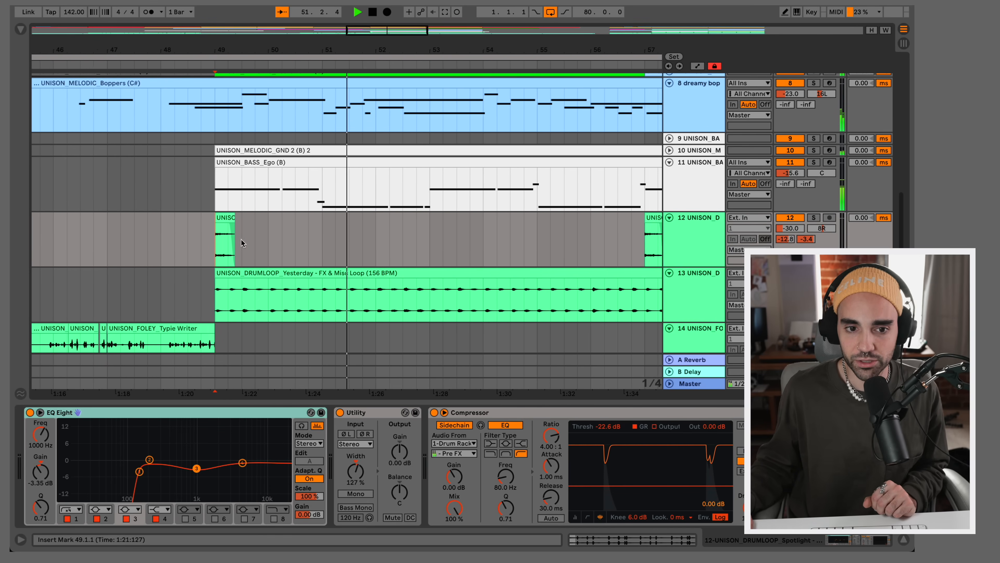
Step: Play the full mix onward from bar 49 and examine the arrangement from the drum racks down to the drum loops
{"action": "left_click_drag", "start_coordinate": [219, 50], "coordinate": [219, 39]}
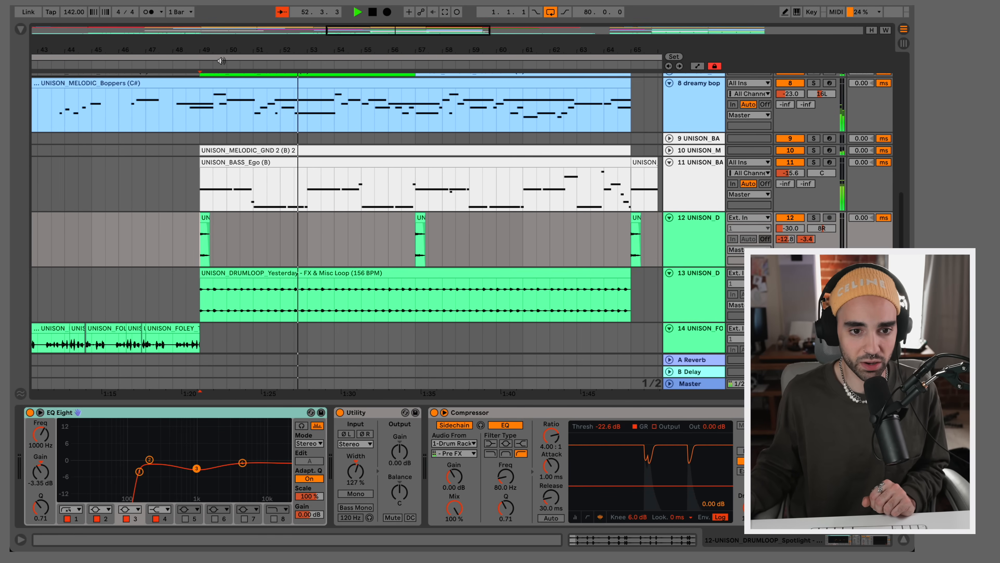
{"action": "scroll", "coordinate": [219, 162], "scroll_direction": "up", "scroll_amount": 4}
{"action": "scroll", "coordinate": [219, 161], "scroll_direction": "up", "scroll_amount": 6}
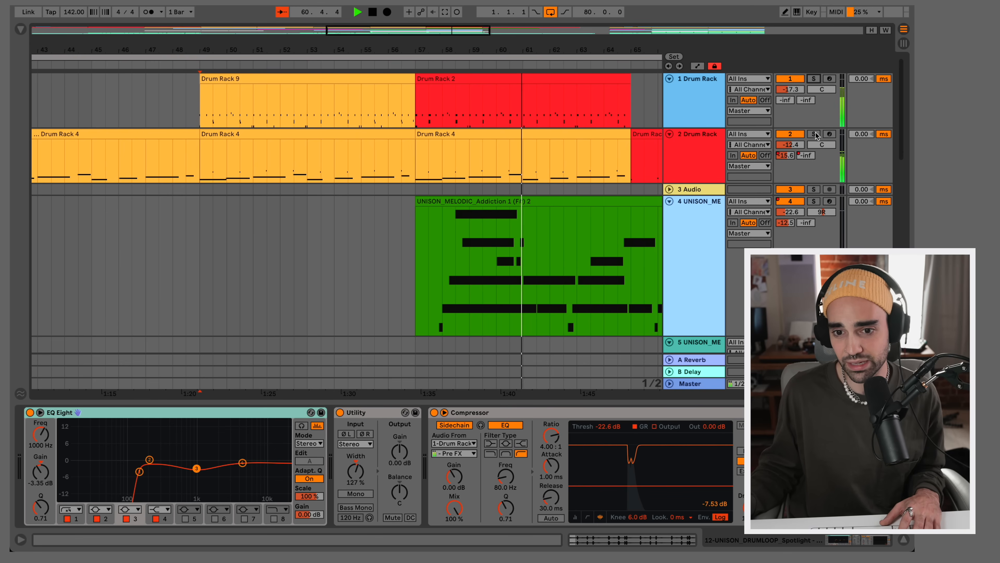
{"action": "left_click_drag", "start_coordinate": [624, 50], "coordinate": [556, 17]}
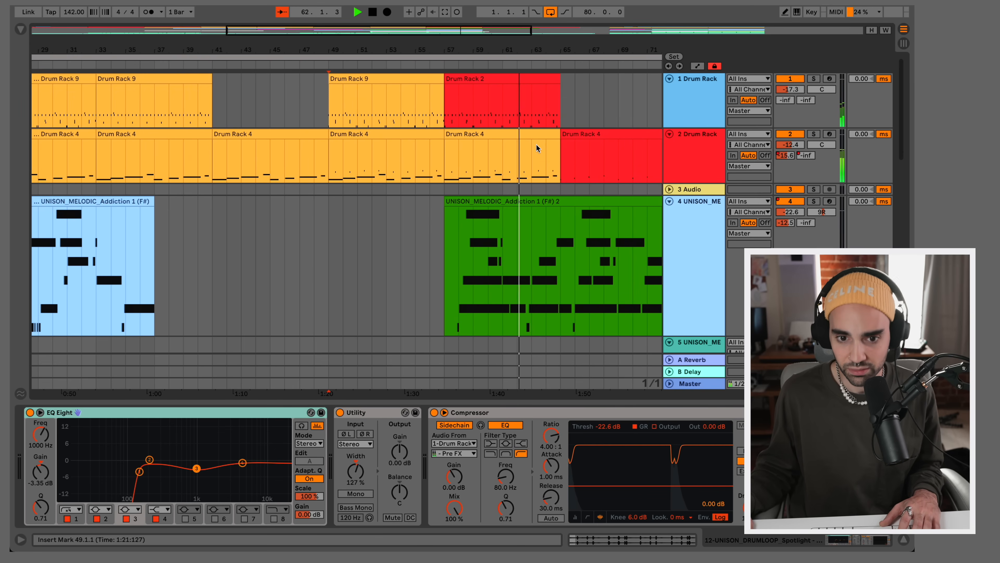
{"action": "scroll", "coordinate": [537, 147], "scroll_direction": "down", "scroll_amount": 10}
{"action": "scroll", "coordinate": [539, 147], "scroll_direction": "down", "scroll_amount": 1}
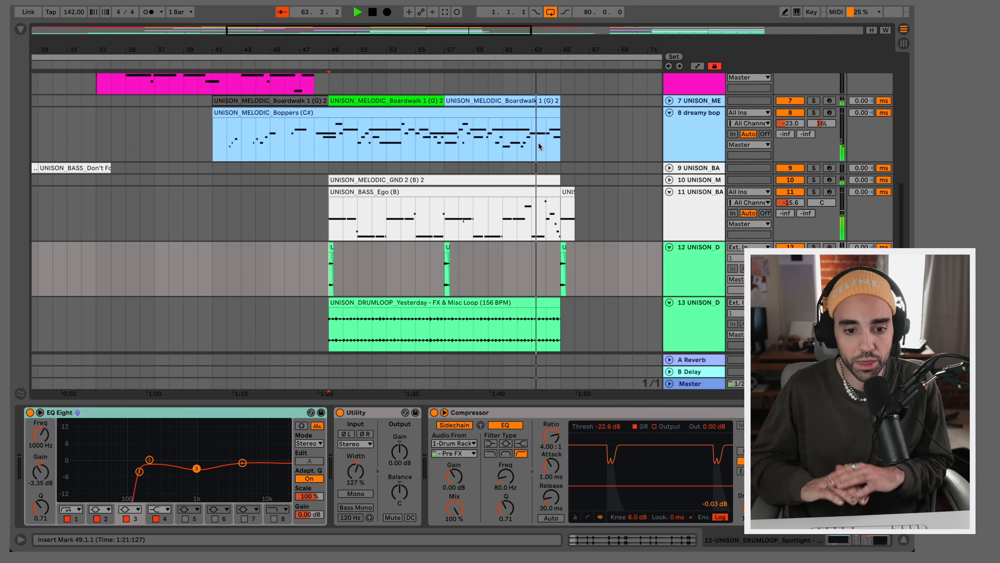